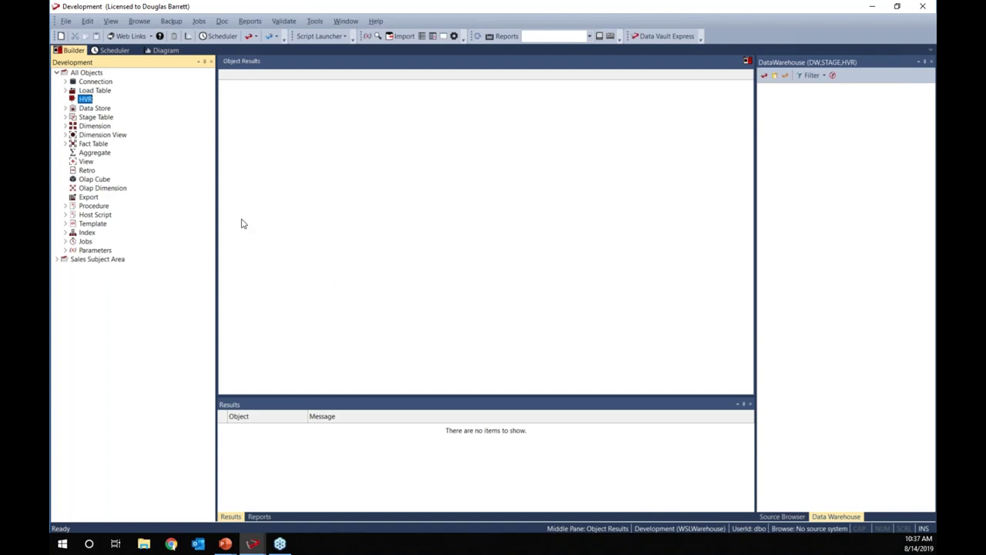
Set up a retrofit from the HVR schema of the DataWarehouse connection, with DataWarehouse:HVR as the retro target.
right_click(86, 170)
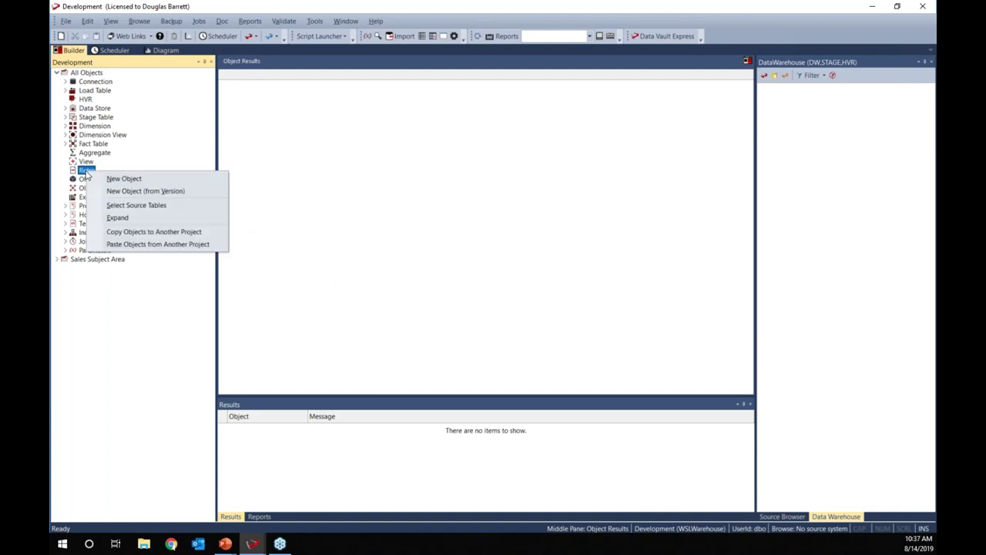
click(118, 205)
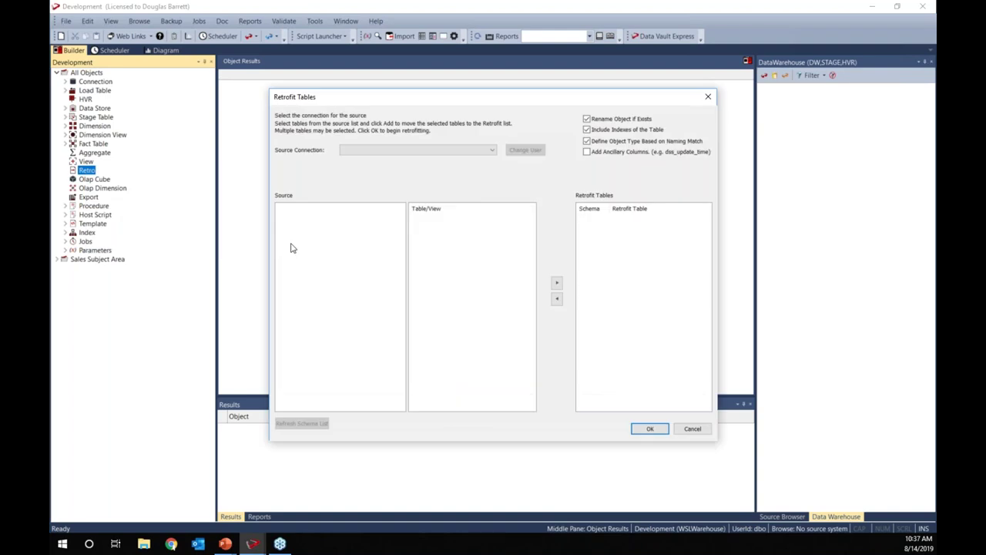
click(493, 150)
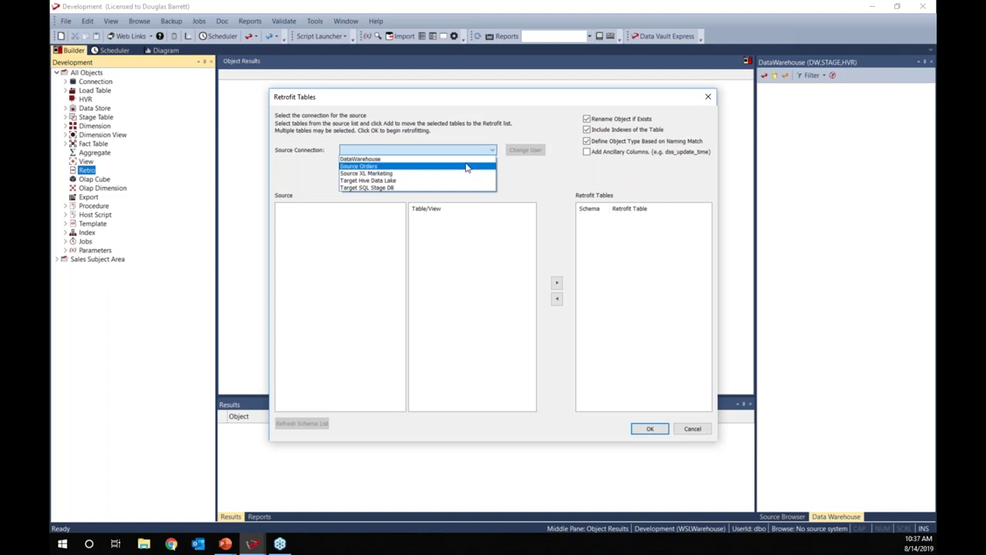
click(465, 160)
click(299, 226)
click(475, 346)
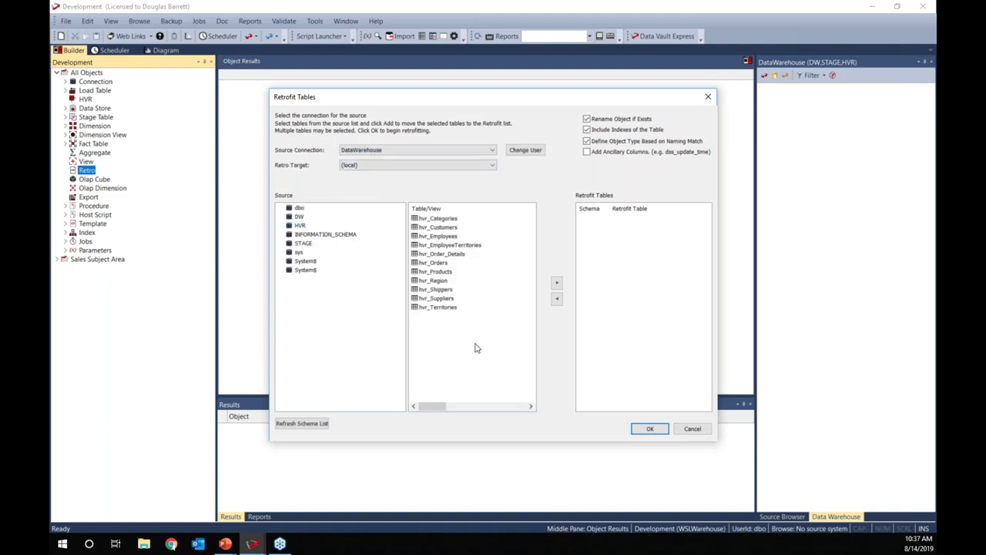
click(493, 165)
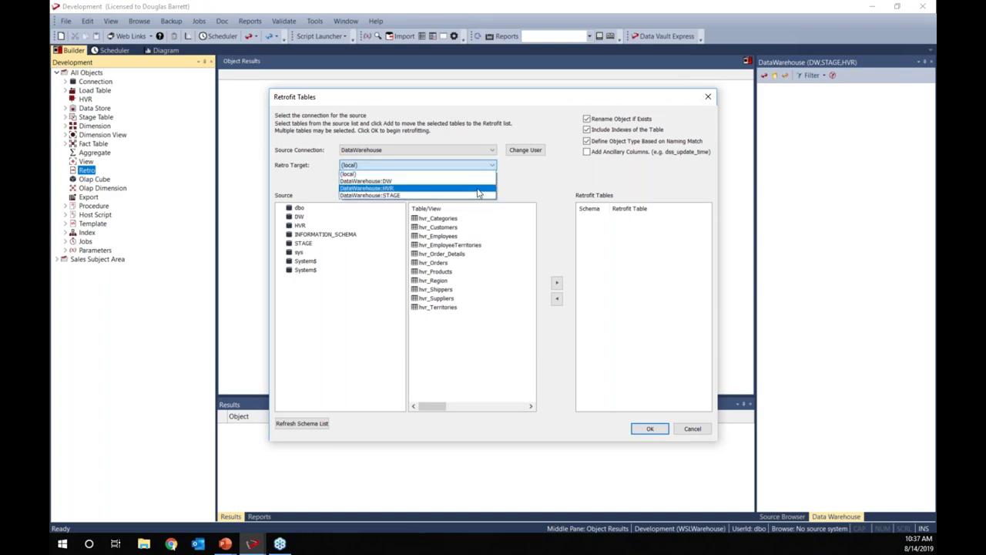
click(479, 188)
Add all the hvr_ tables from hvr_Categories to hvr_Territories to the retrofit list and run the retrofit.
drag(468, 327, 412, 211)
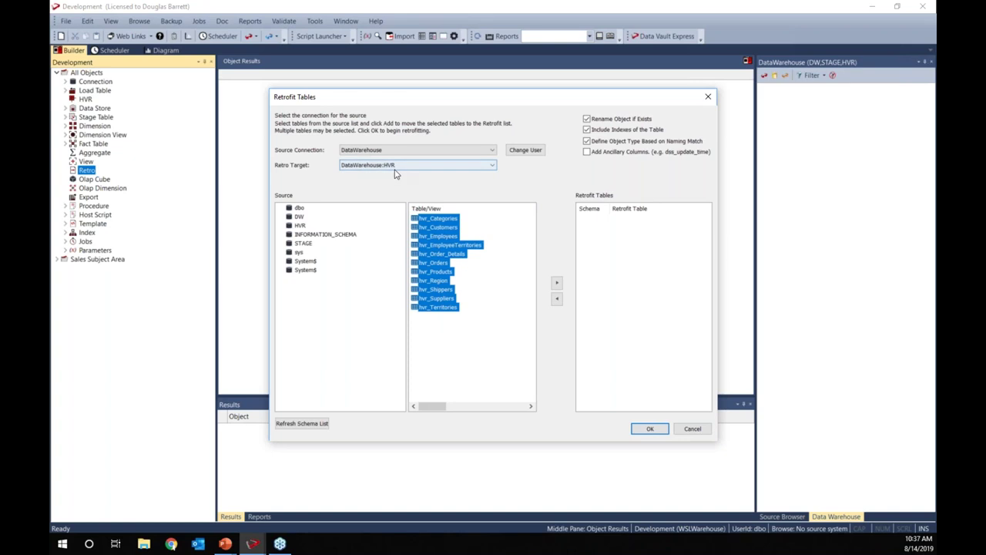
click(556, 283)
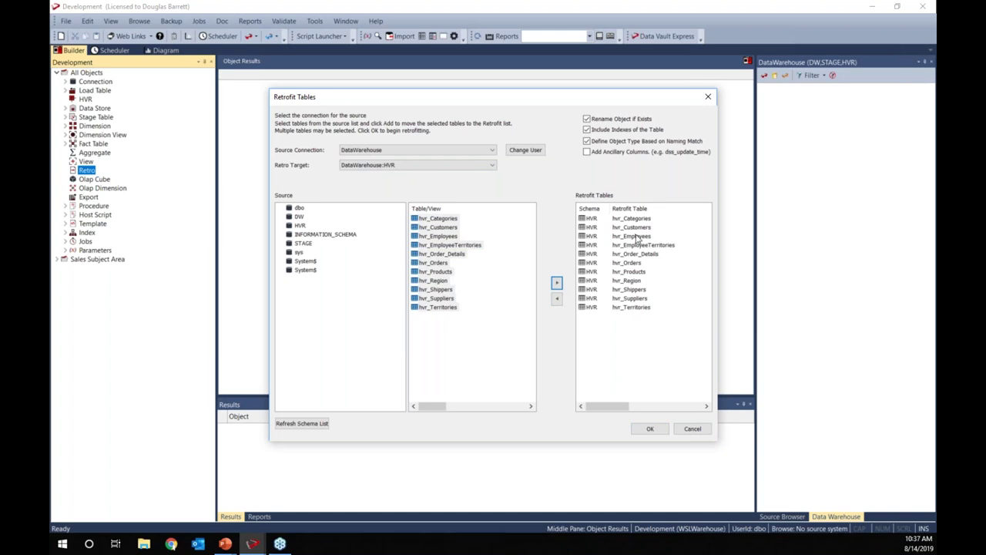
click(650, 429)
Examine the column definitions of the retrofitted hvr_customers, hvr_employees, hvr_order_details and hvr_products objects.
click(66, 170)
click(106, 188)
click(108, 196)
click(100, 215)
click(105, 232)
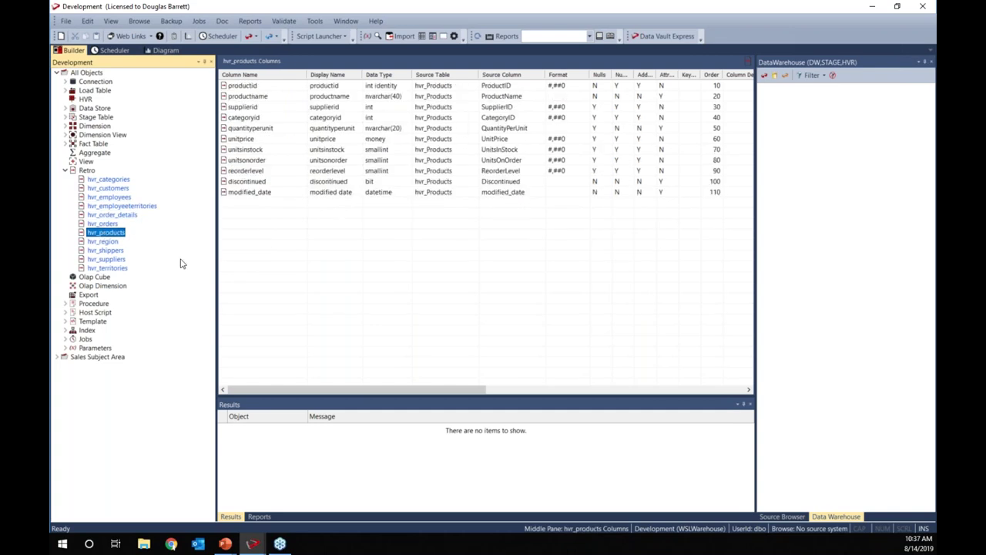
Convert all the Retro objects to their HVR target object type.
double_click(85, 170)
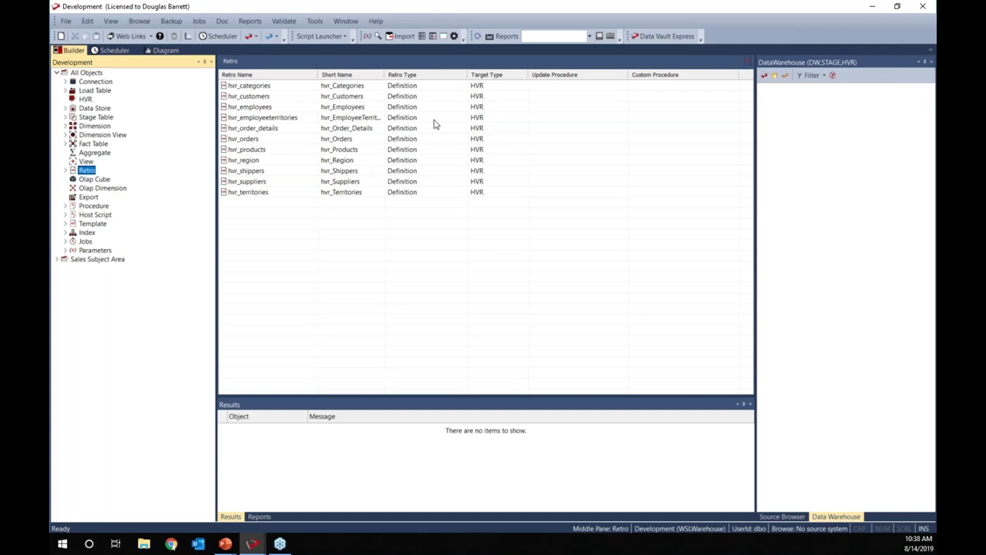
drag(401, 252, 255, 90)
right_click(255, 90)
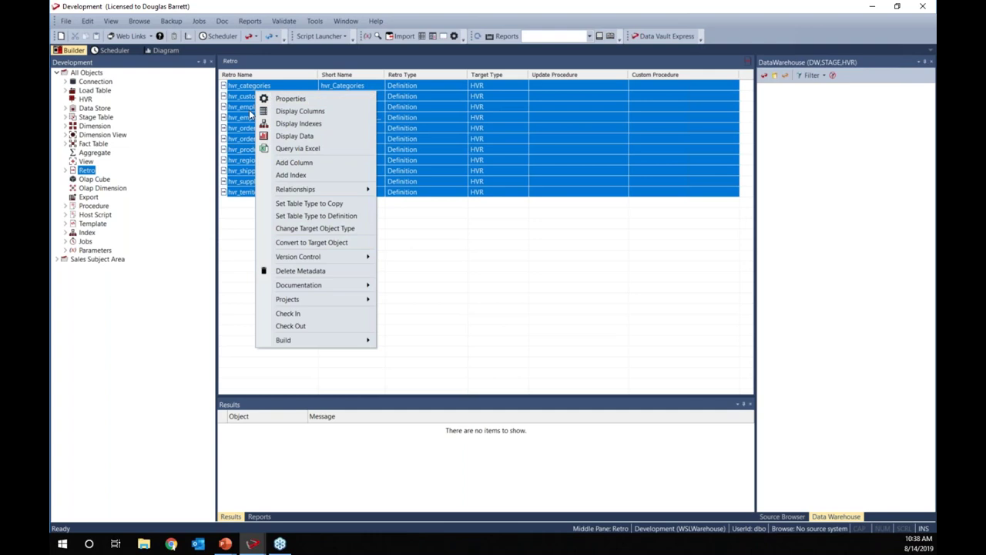
click(305, 243)
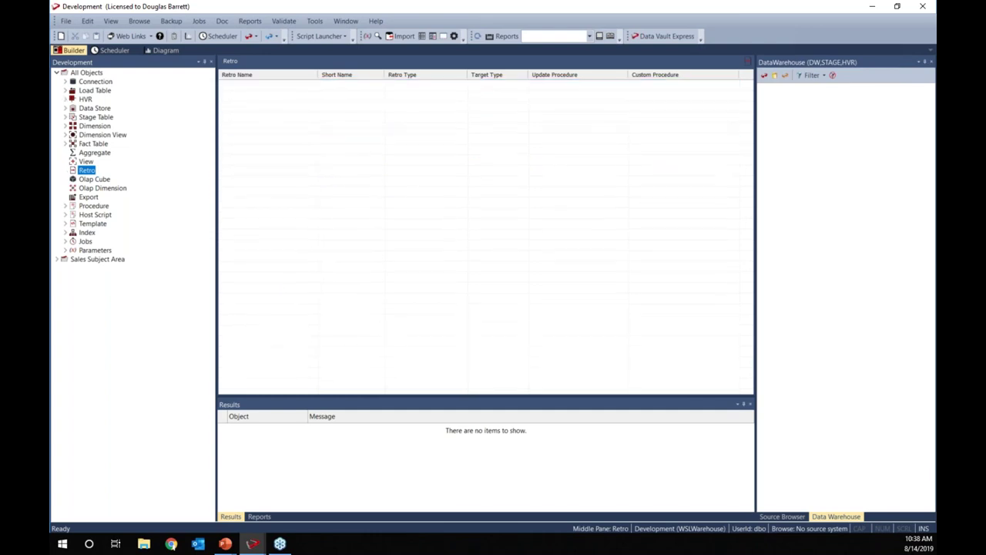
Display the data of the hvr_orders table among the HVR objects.
click(66, 100)
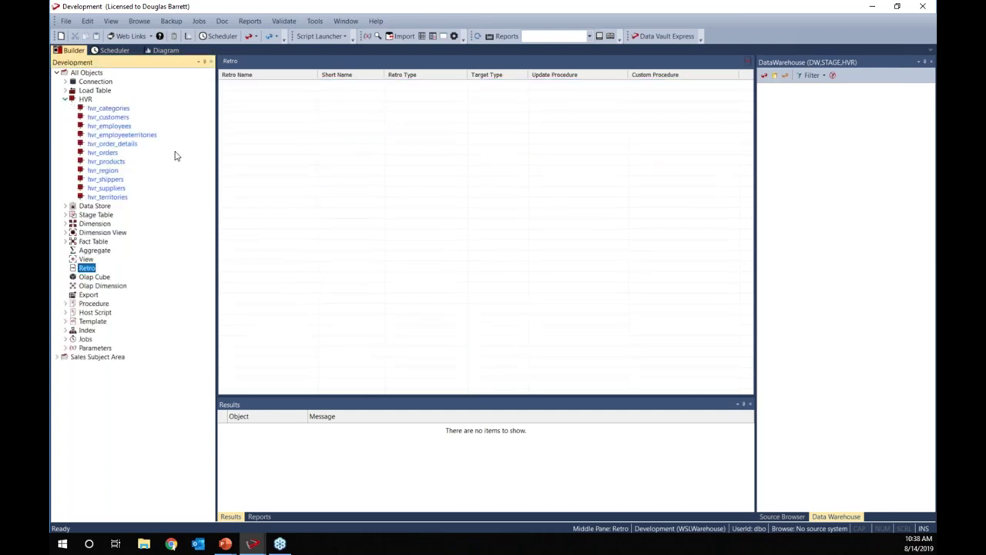
click(106, 154)
right_click(106, 155)
click(152, 205)
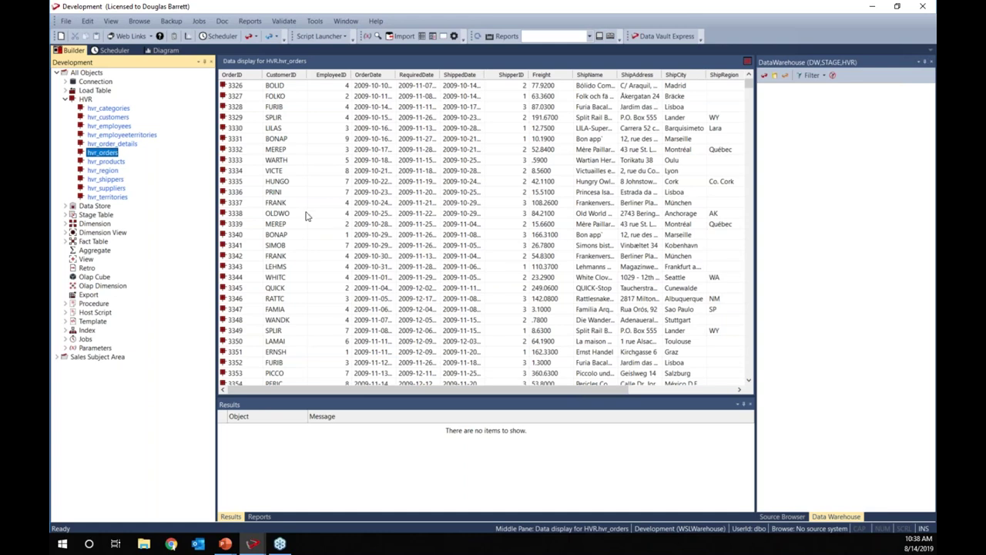
Browse the DataWarehouse connection as the source and list the tables of its HVR schema.
click(103, 217)
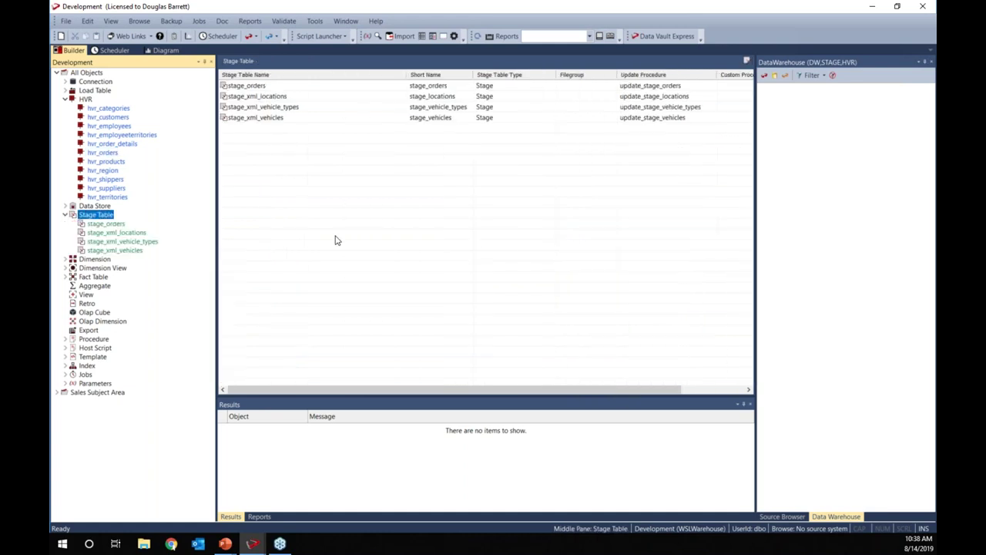
click(65, 82)
right_click(106, 90)
click(146, 151)
click(545, 383)
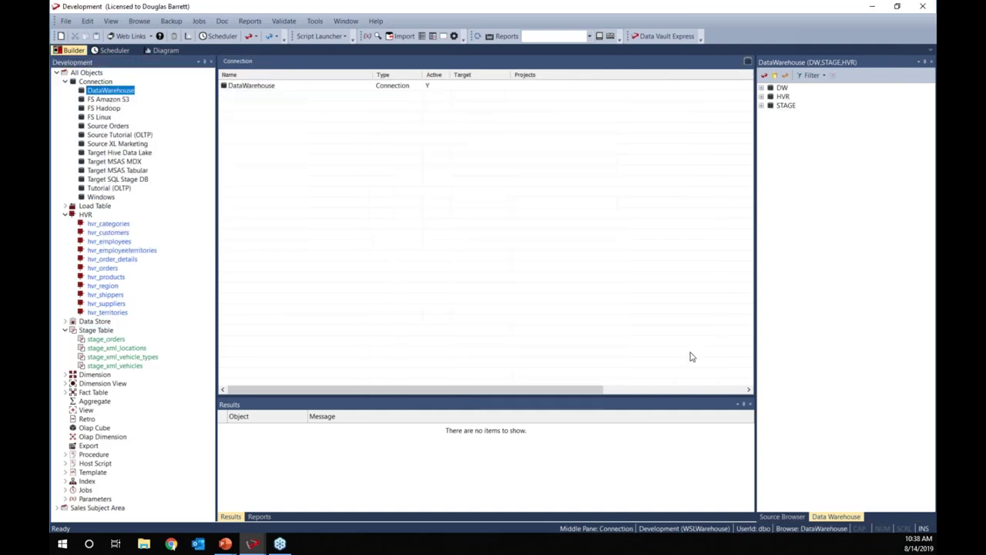
click(761, 97)
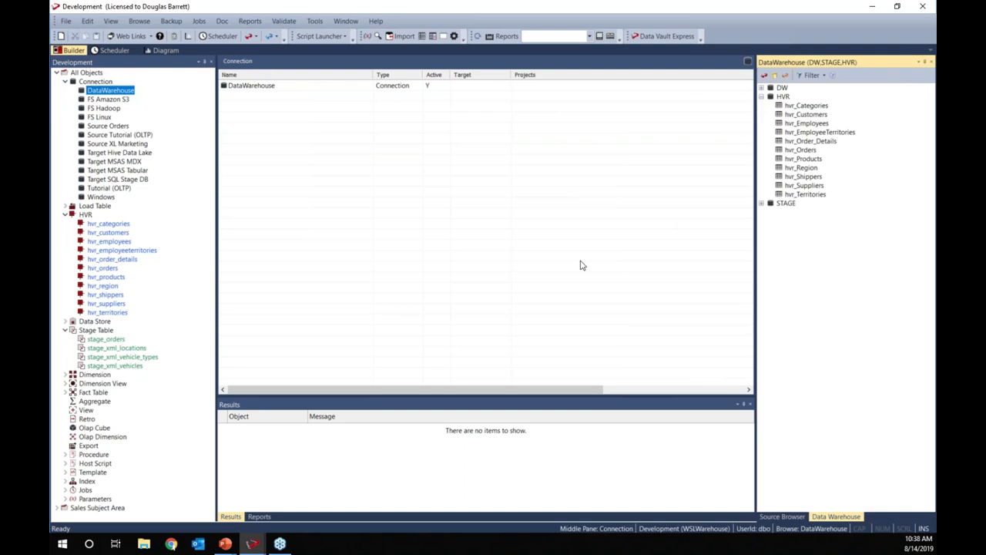
Create the stage table stage_products from hvr_Products with DataWarehouse:STAGE as the target.
double_click(96, 330)
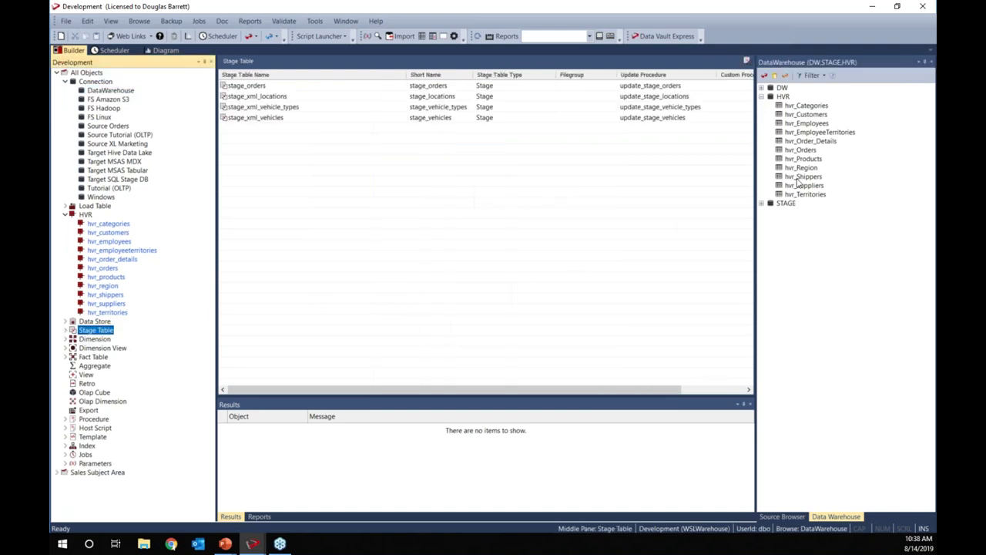
drag(802, 159, 583, 208)
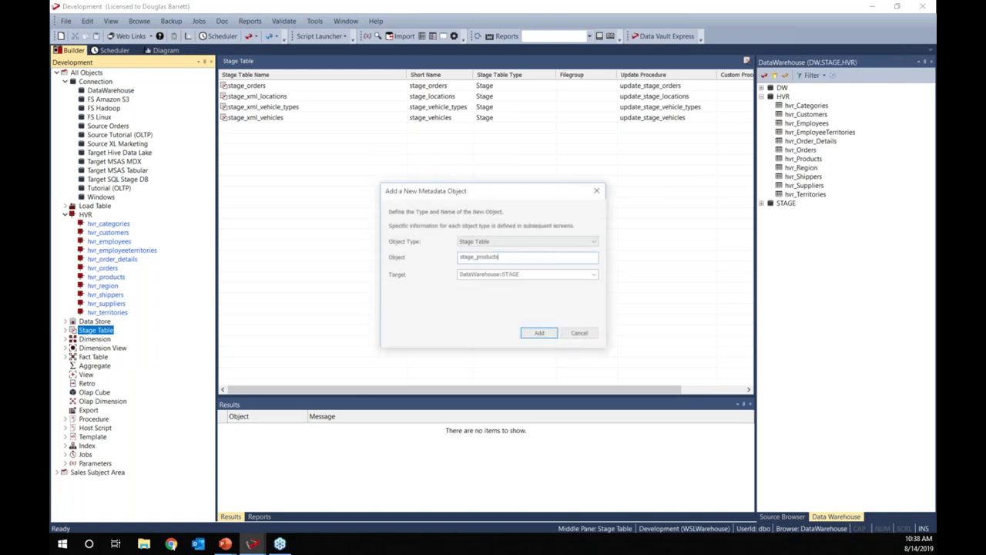
click(540, 334)
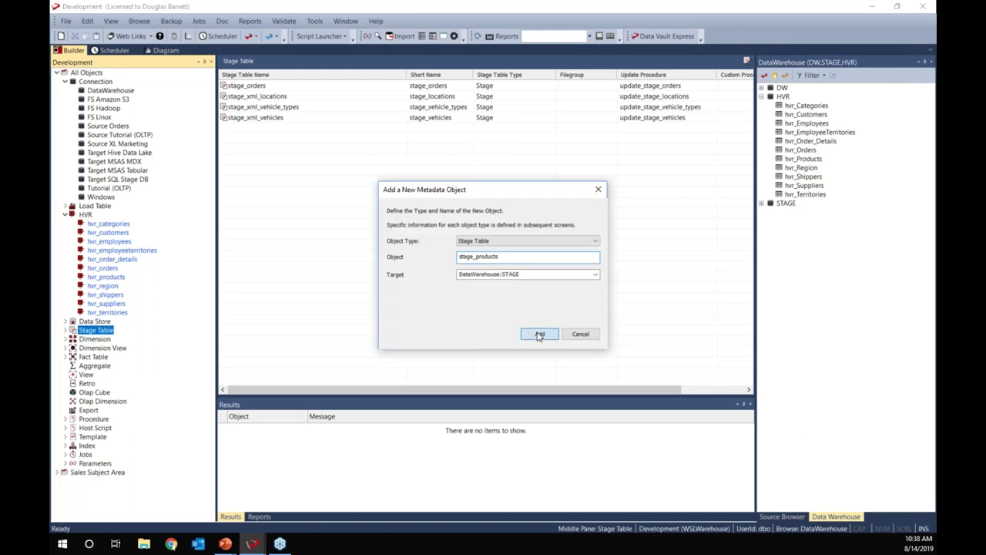
click(660, 446)
Add the CategoryName column from hvr_Categories and the CompanyName column from hvr_Suppliers to stage_products.
double_click(790, 108)
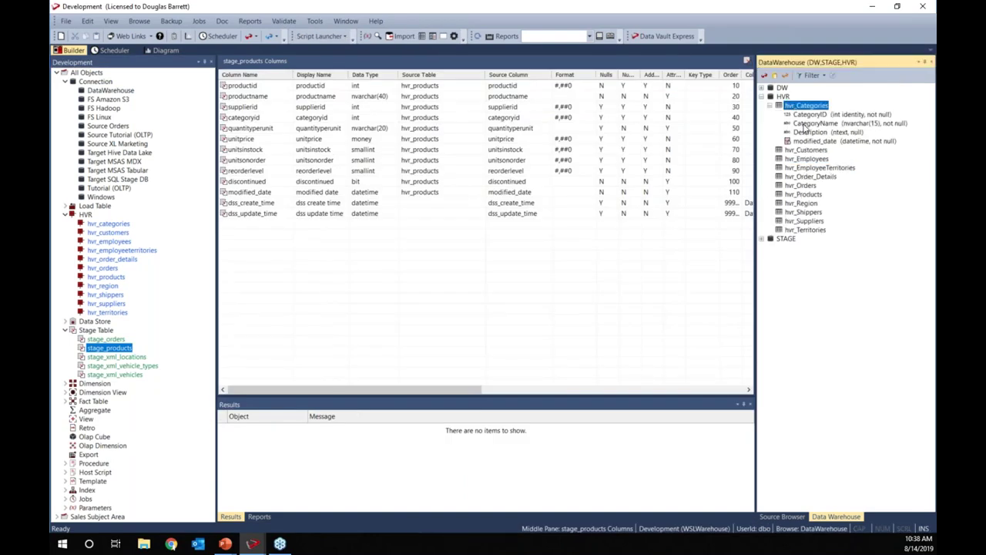
drag(806, 125, 244, 135)
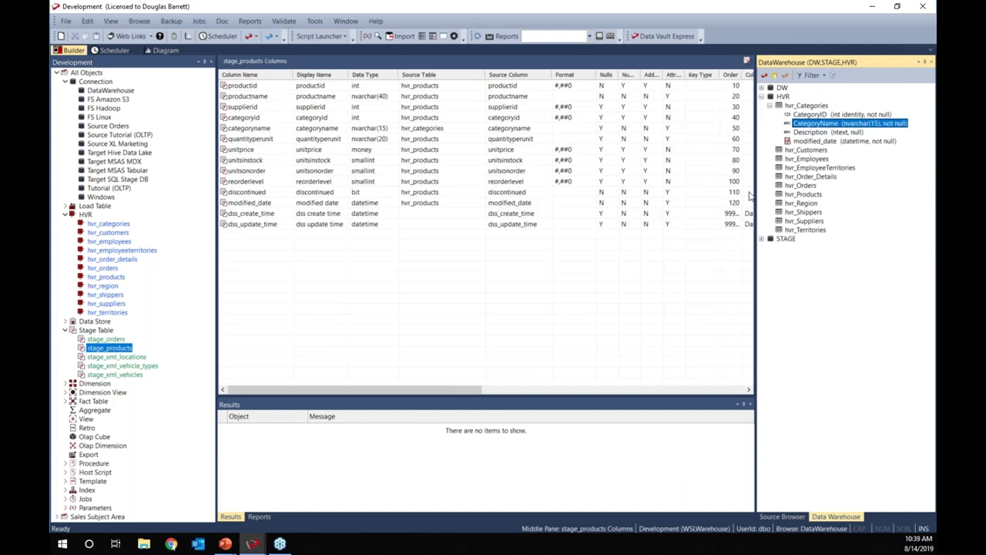
double_click(811, 222)
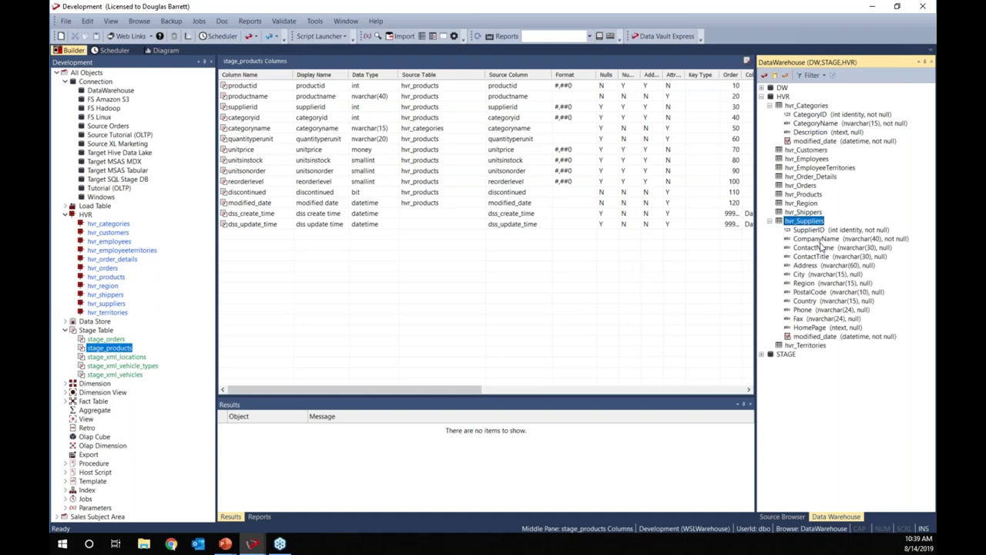
click(815, 240)
drag(815, 241, 245, 124)
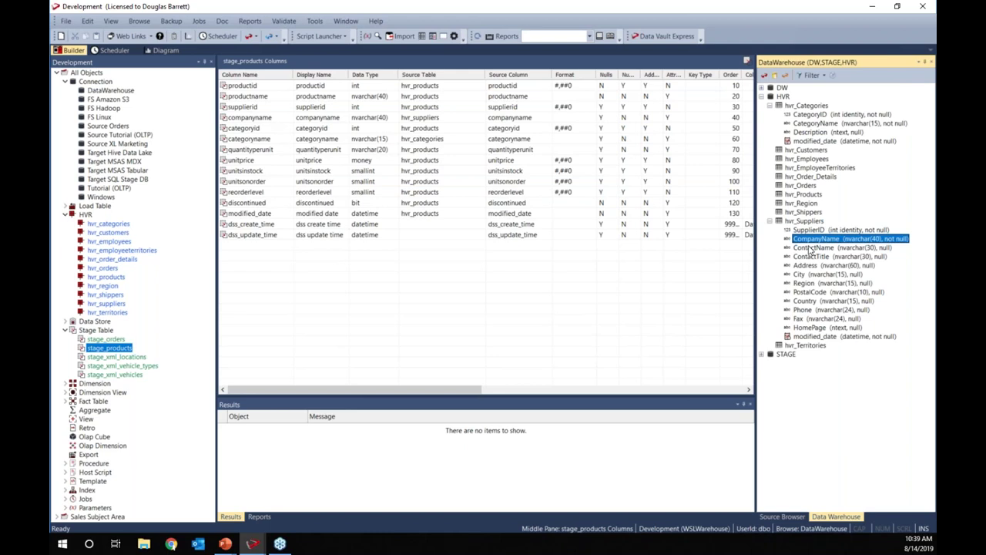
Rename the companyname column of stage_products to supplier_name and enter a column description beginning "This is the supplier".
double_click(253, 119)
drag(484, 142, 456, 143)
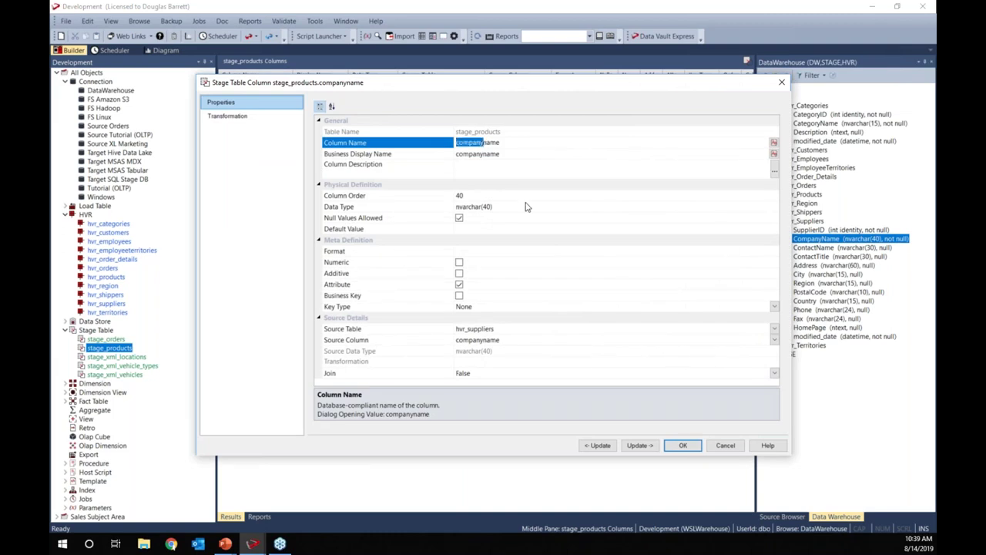
text(supplier_)
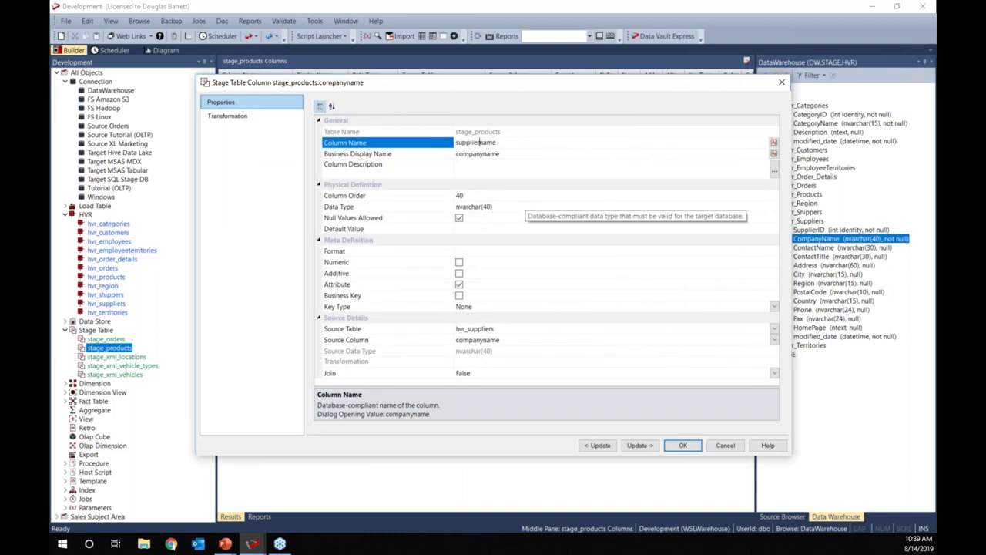
click(508, 168)
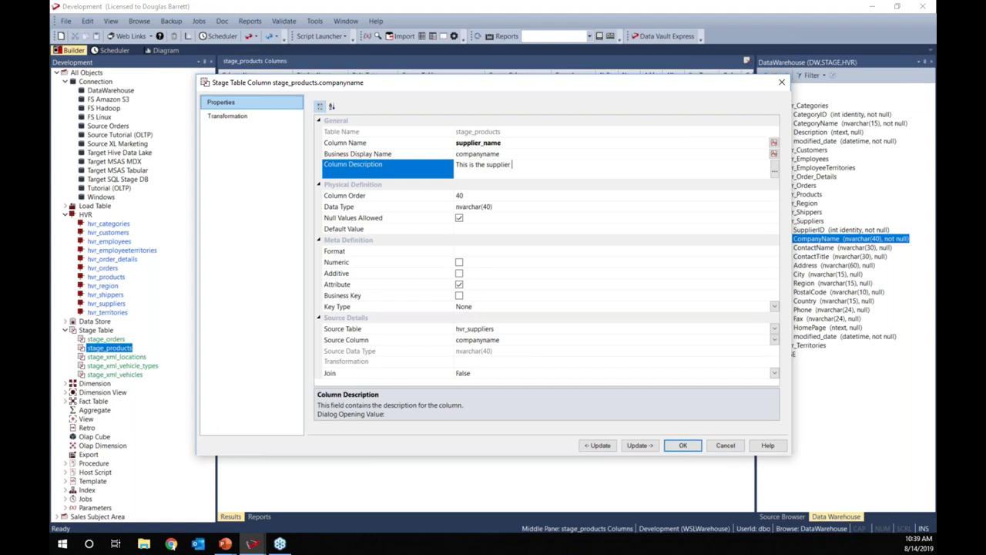
Give the supplier_name column the transformation UPPER(hvr_suppliers.companyname) using the Default SQL Server function set, and save the column.
click(235, 117)
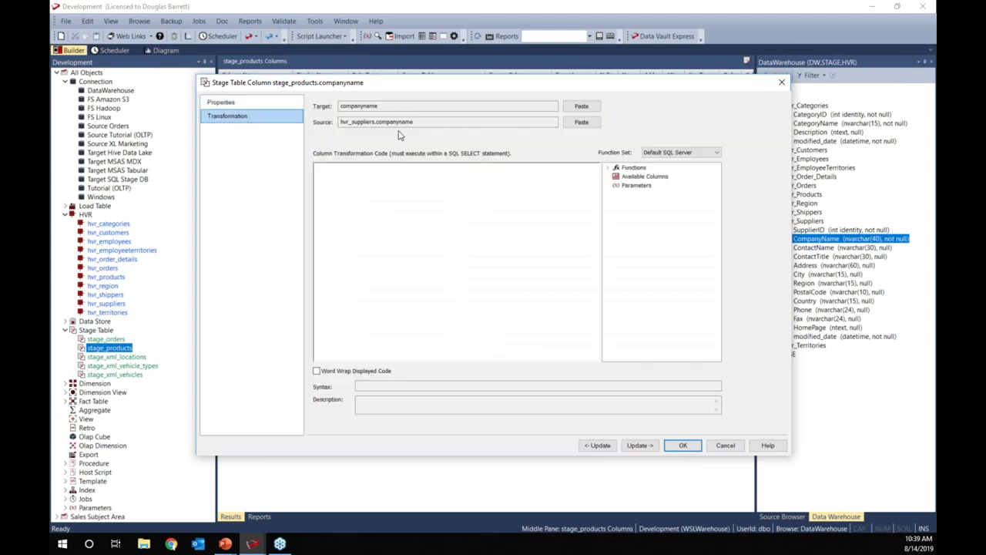
click(607, 168)
click(674, 157)
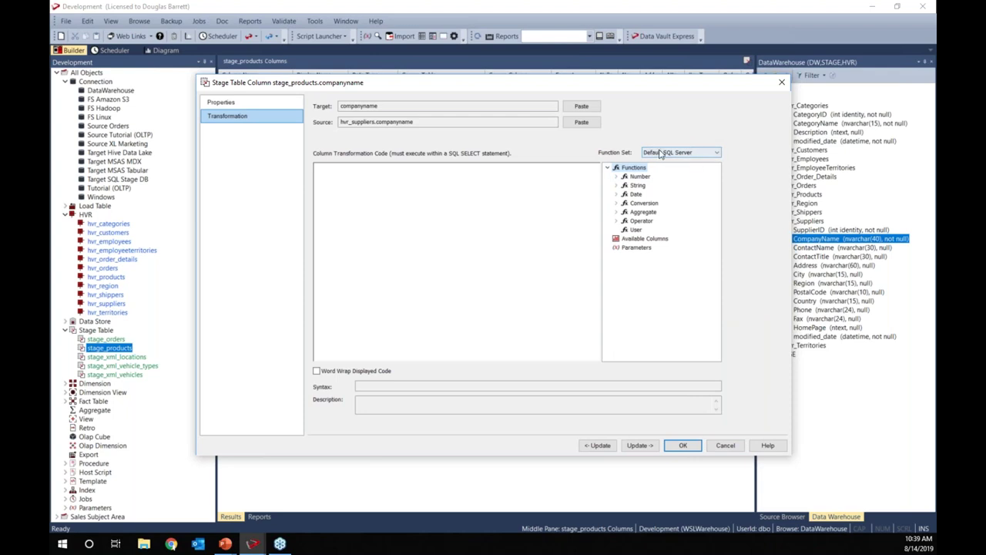
click(717, 154)
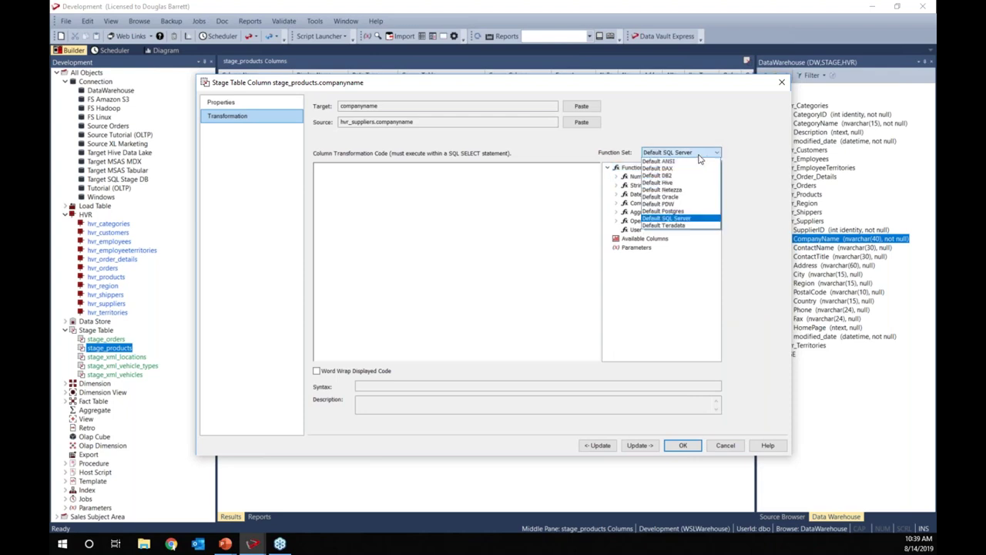
click(637, 285)
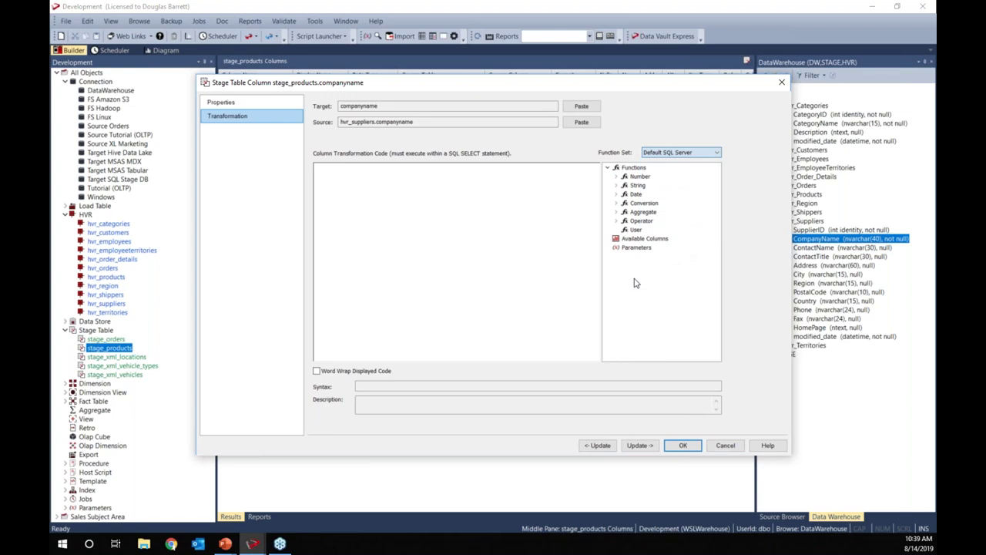
click(617, 187)
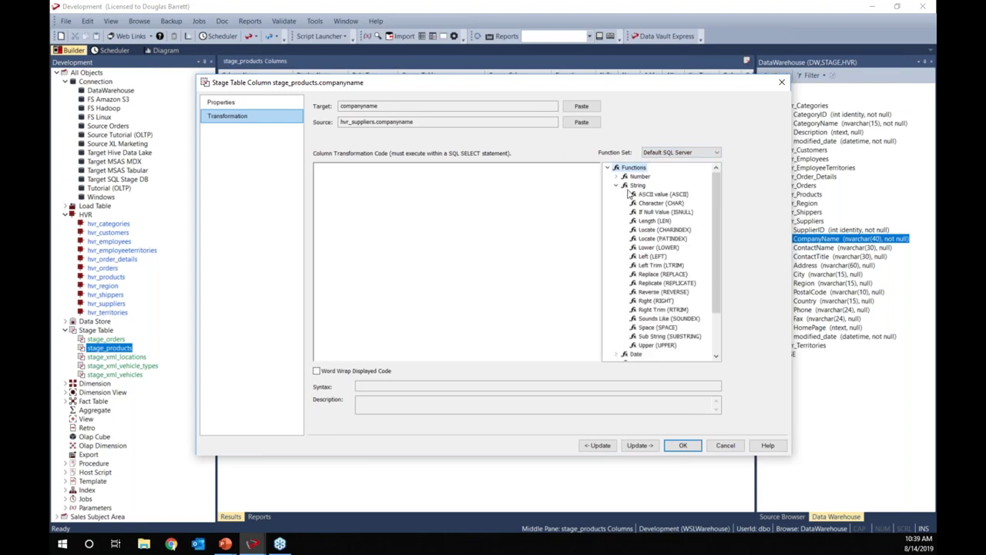
double_click(654, 346)
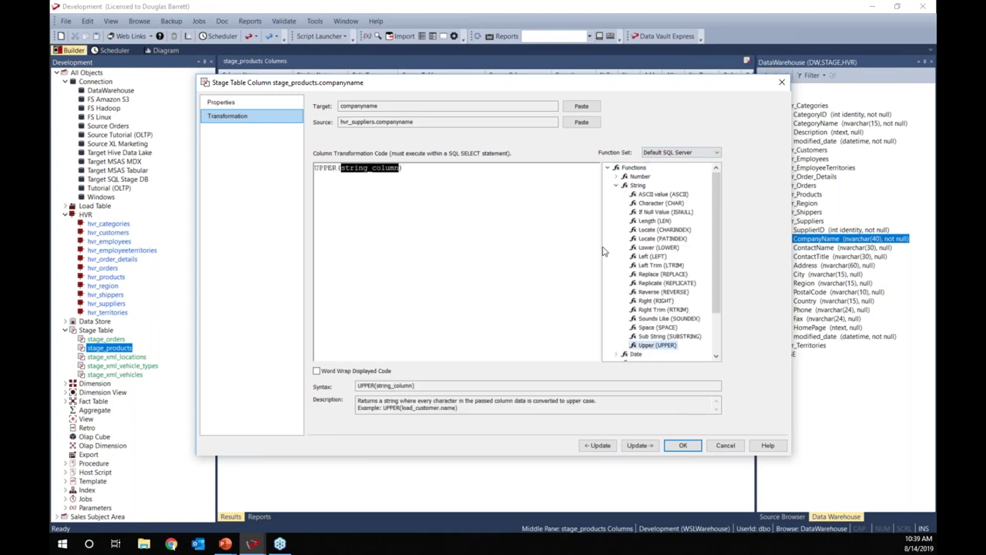
click(581, 123)
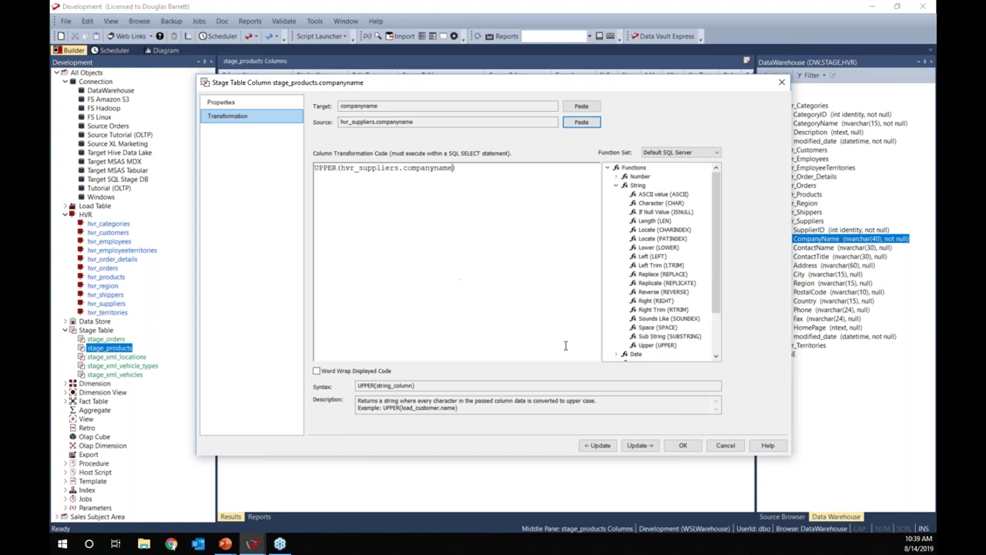
click(682, 446)
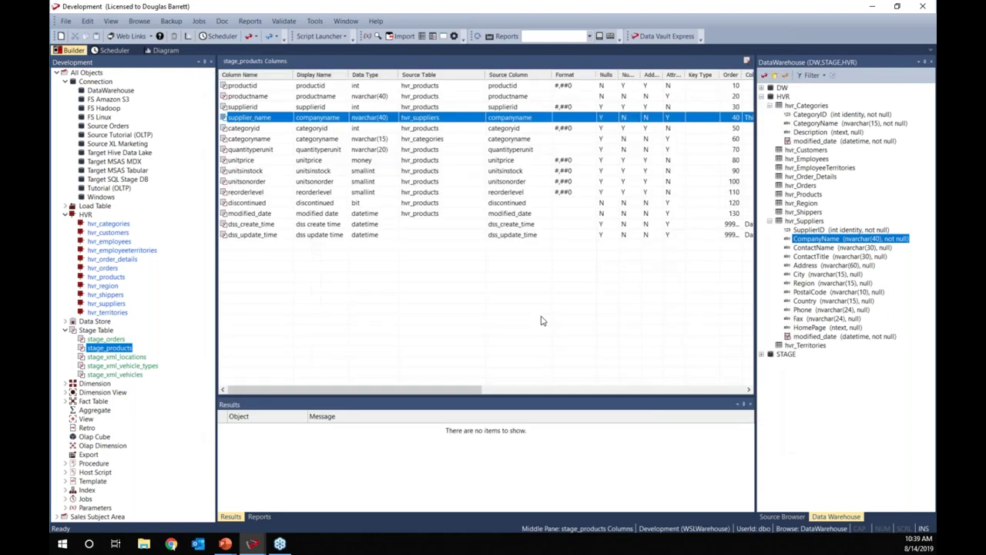
Create the stage_products table in the database and start rebuilding its update procedure as a Set based insert.
right_click(121, 348)
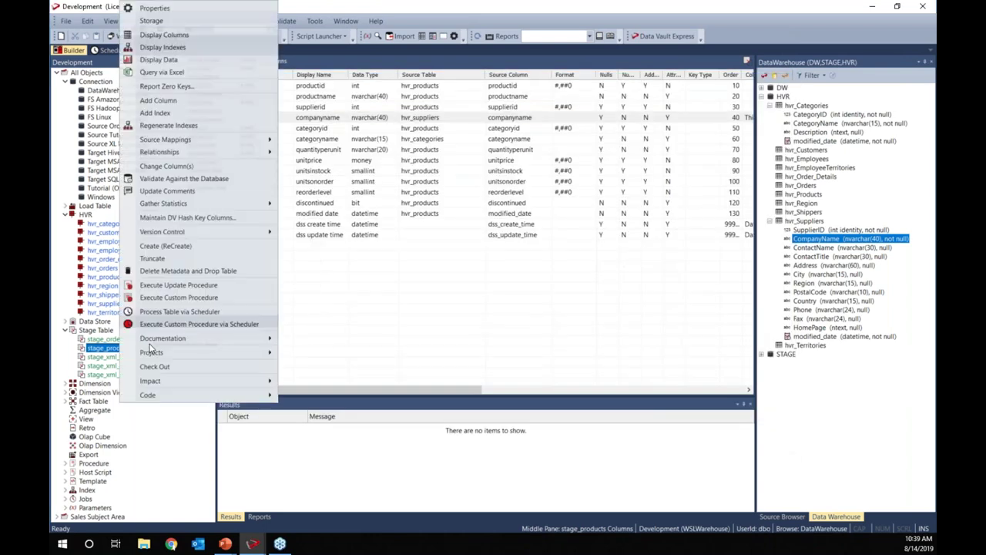
click(166, 246)
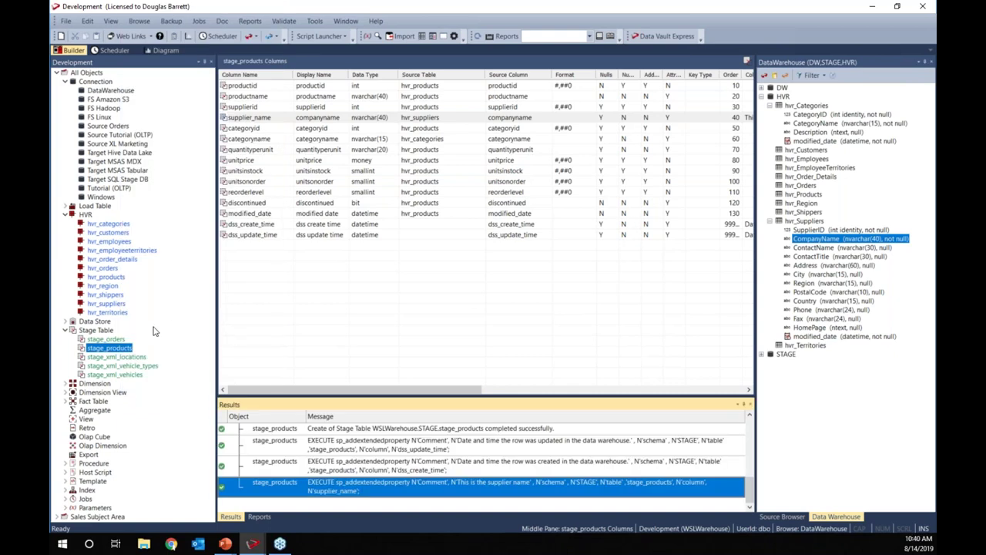
right_click(125, 347)
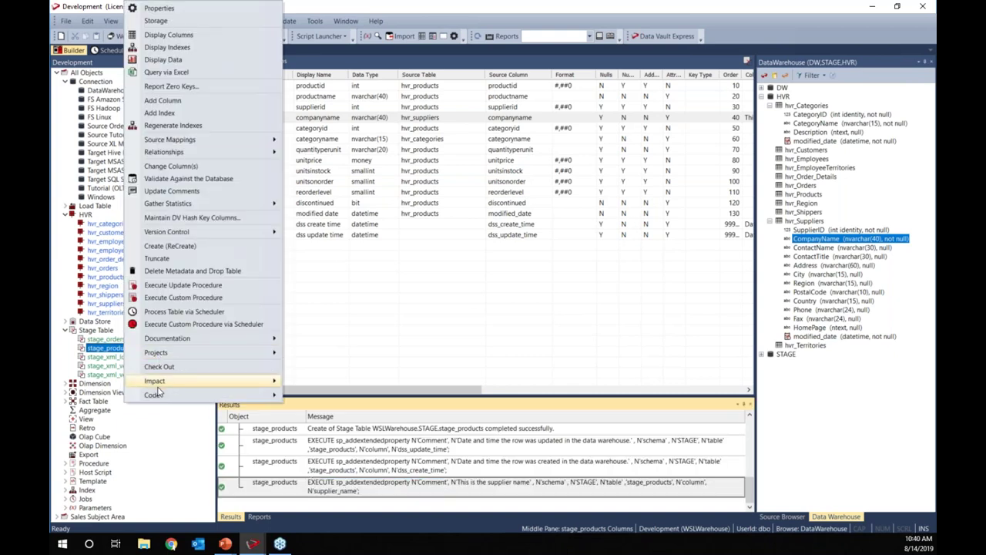
mouse_move(159, 397)
click(308, 397)
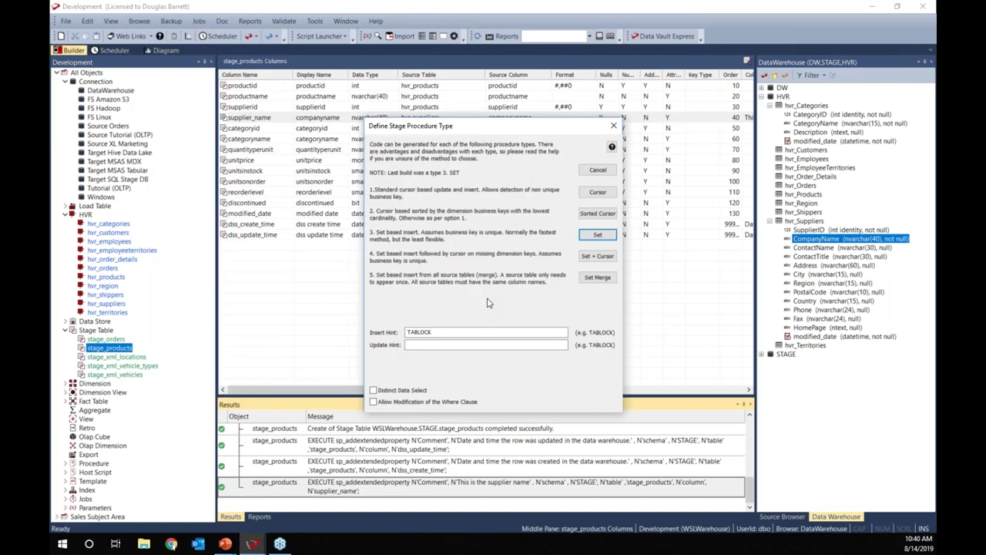
click(584, 237)
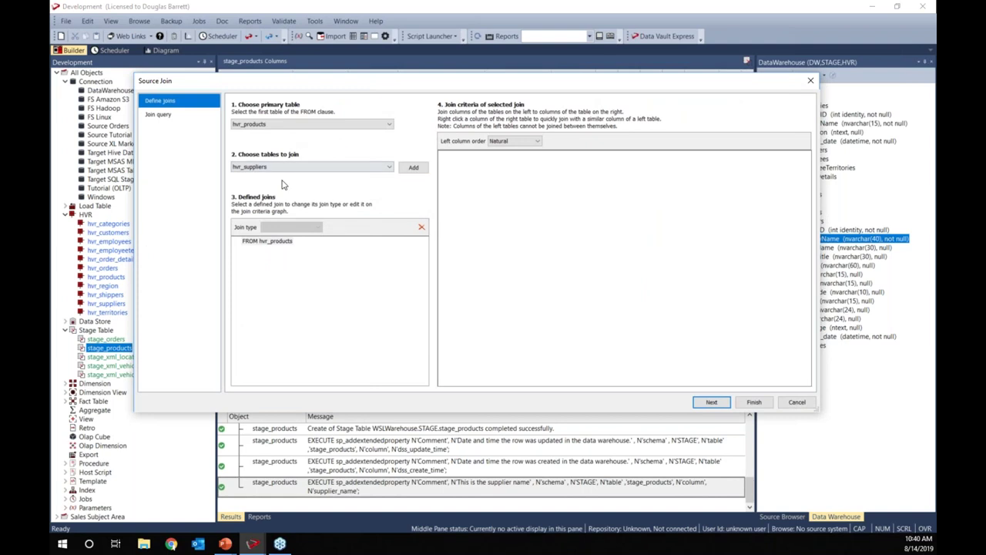
Join hvr_suppliers to hvr_products on supplierid with a left outer join.
click(412, 167)
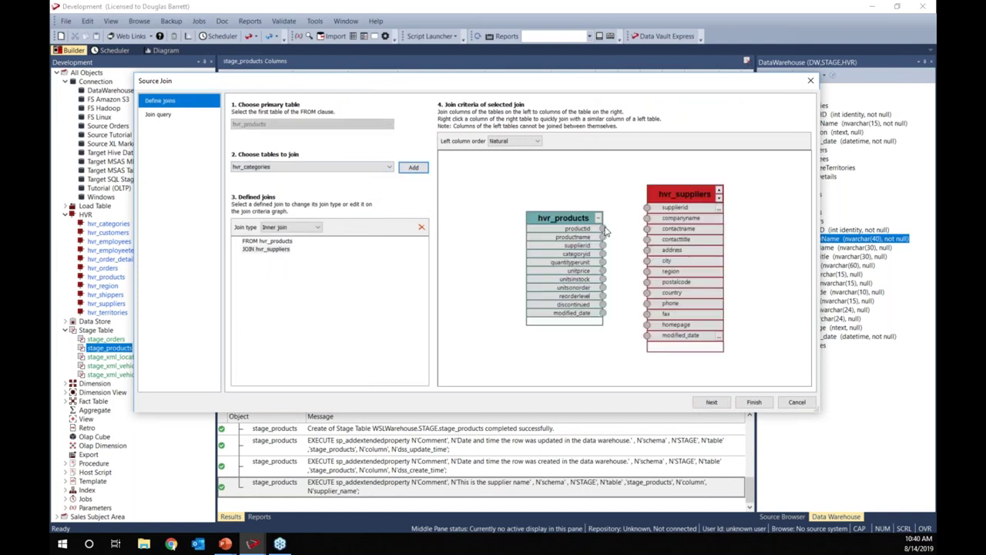
drag(603, 245, 647, 211)
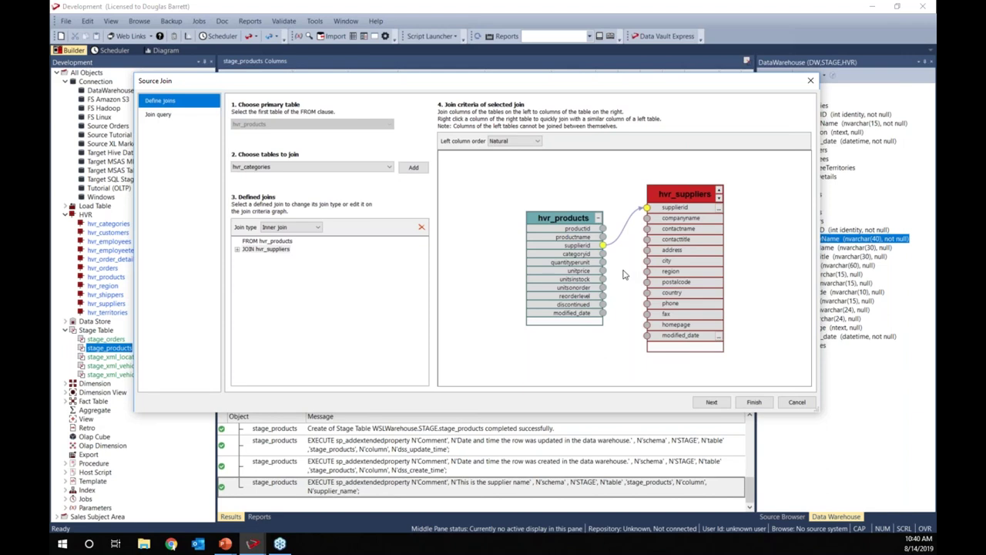
click(318, 227)
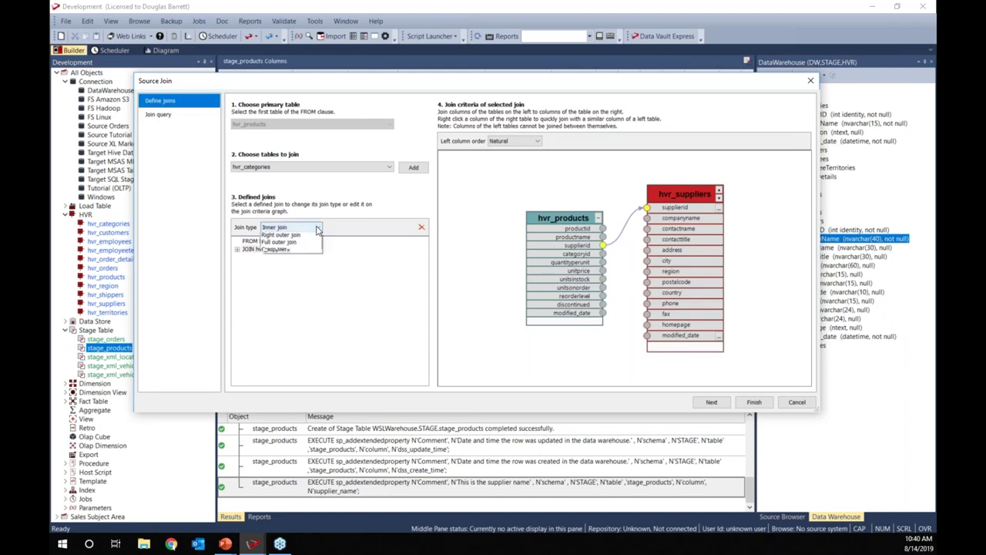
click(314, 243)
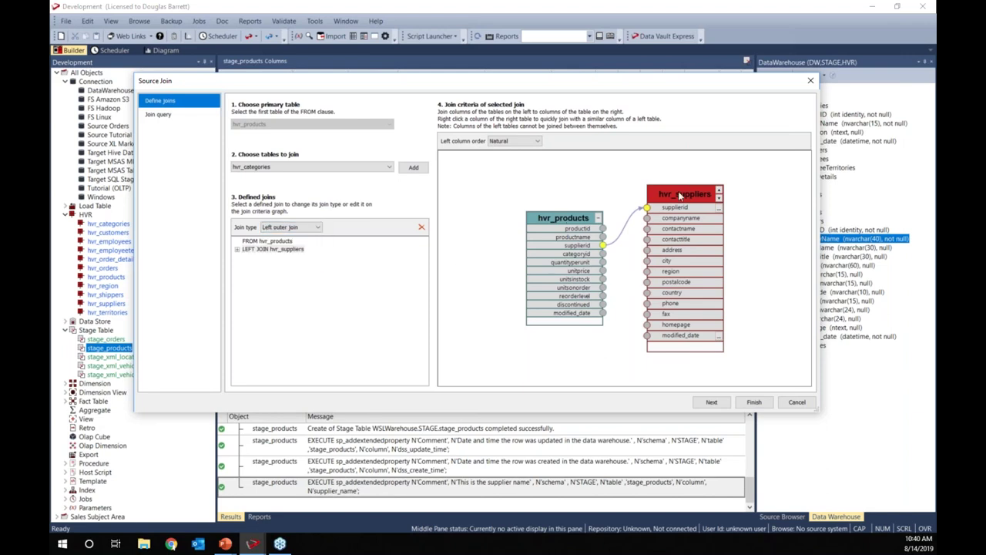
Join hvr_categories to hvr_products on categoryid with a left outer join and finish the source join definition.
click(413, 167)
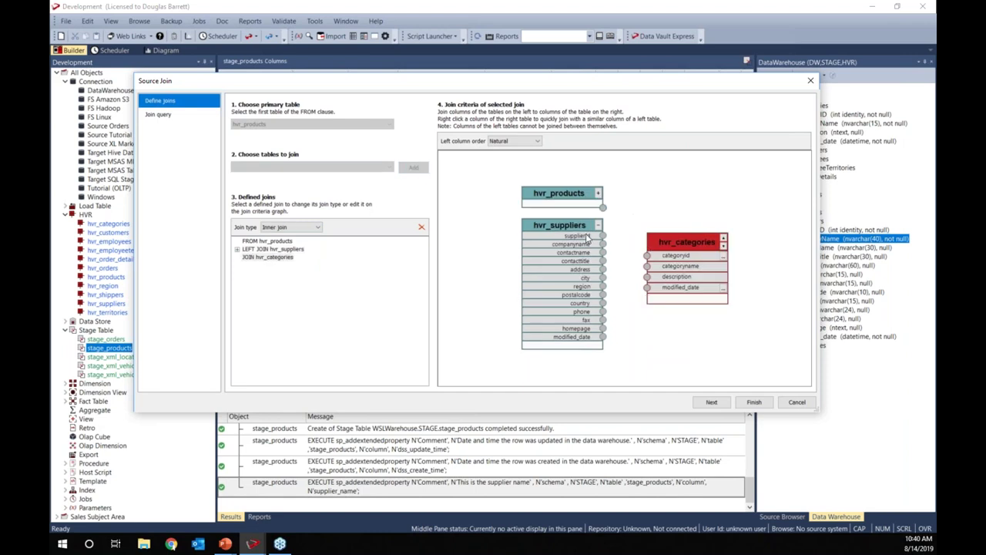
click(598, 193)
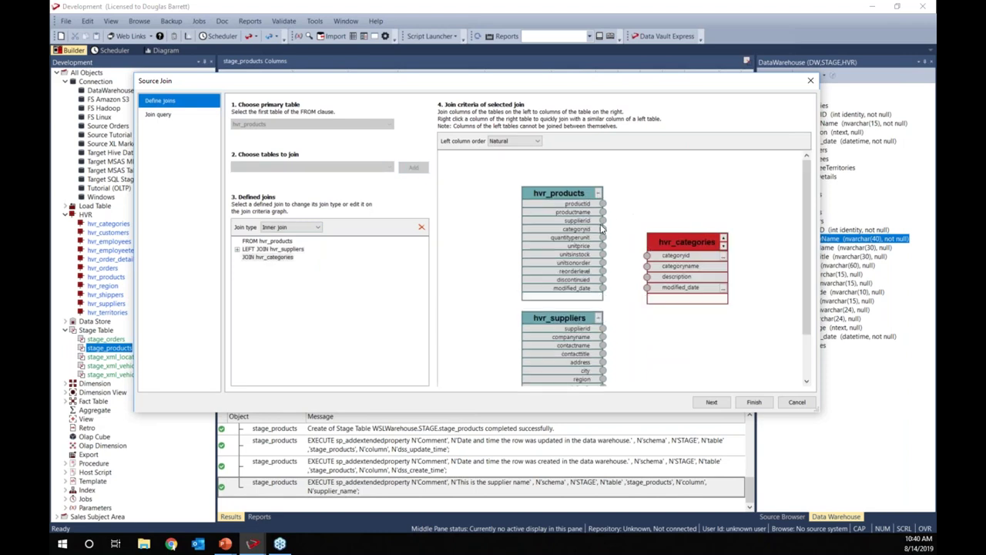
drag(609, 233, 648, 256)
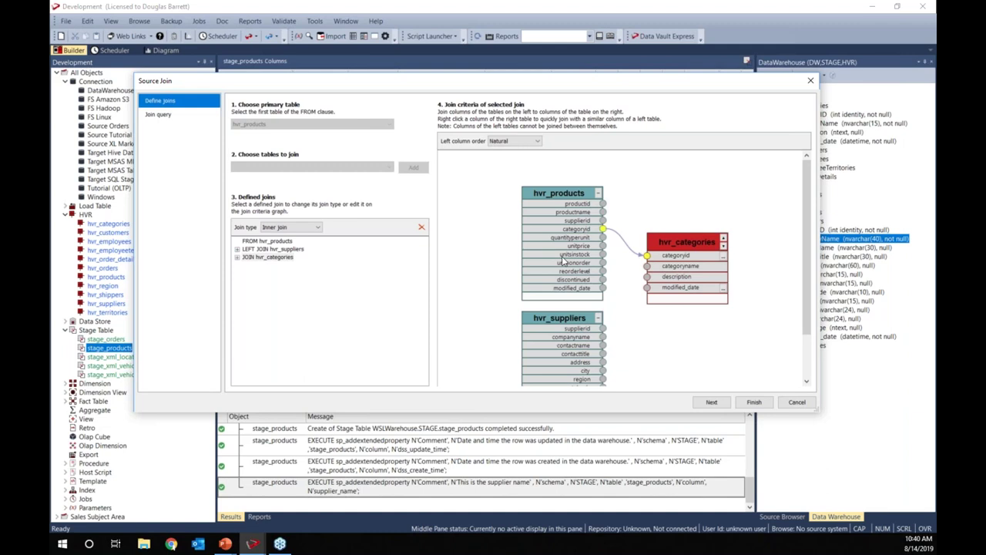
click(317, 227)
click(289, 247)
click(748, 404)
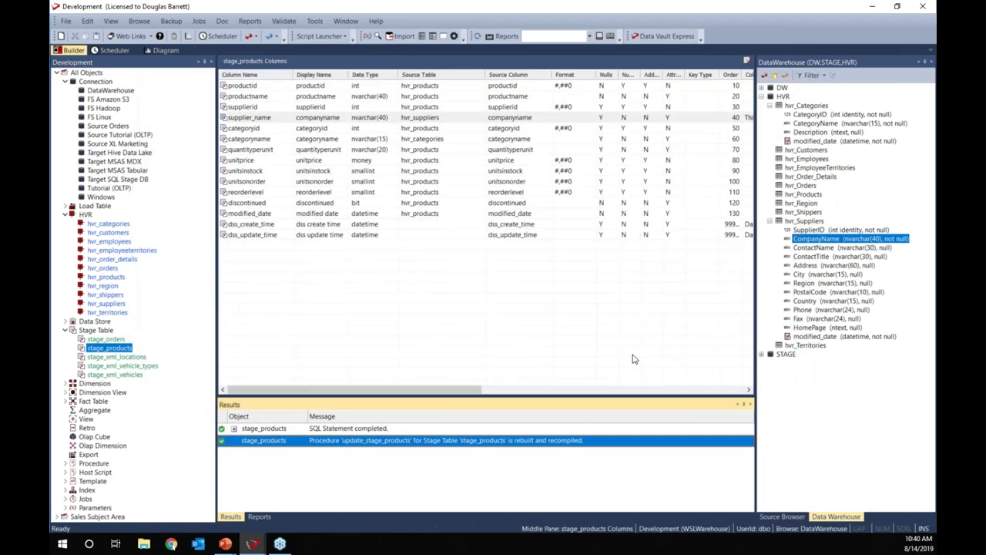
Execute the update procedure of stage_products and display the table's data with wider supplier_name and categoryname columns.
right_click(101, 352)
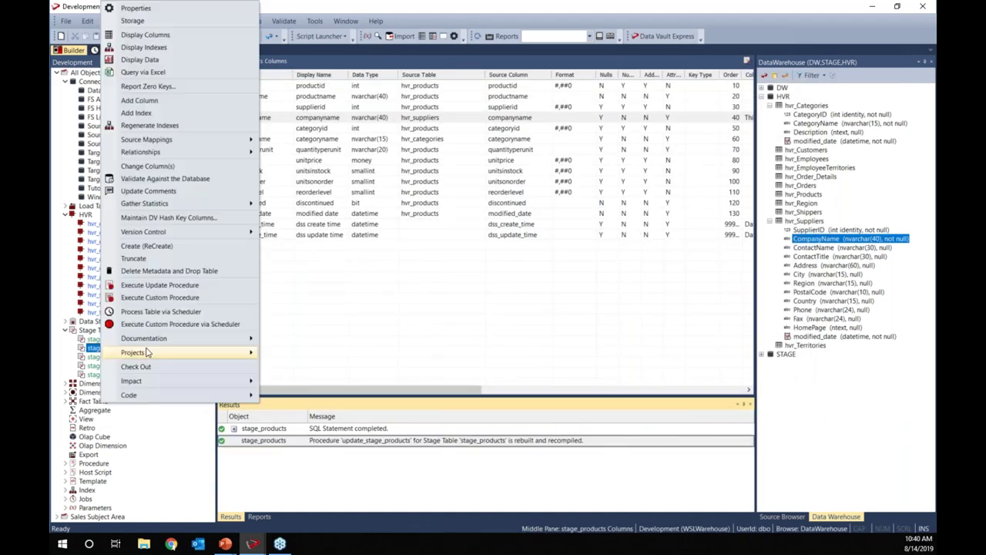
click(159, 285)
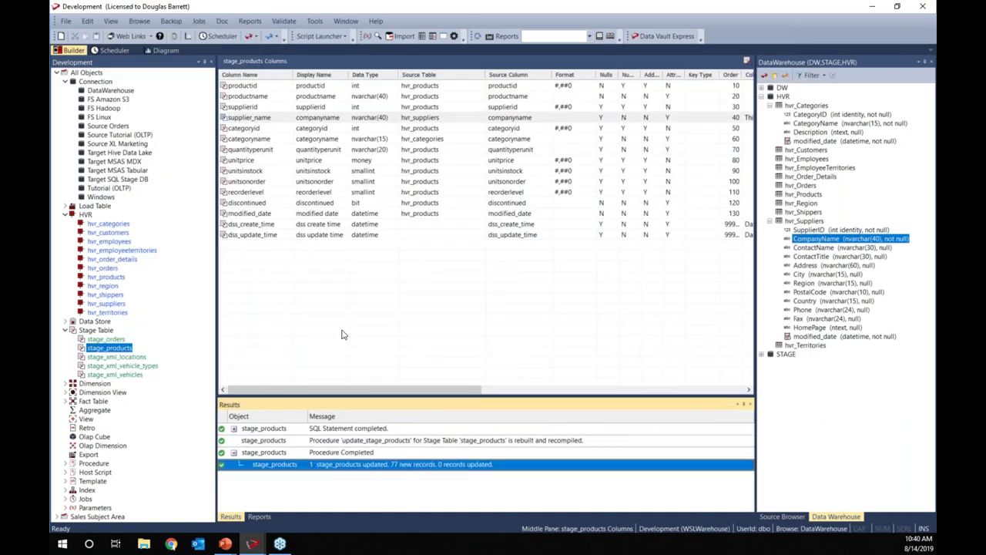
right_click(117, 352)
click(158, 60)
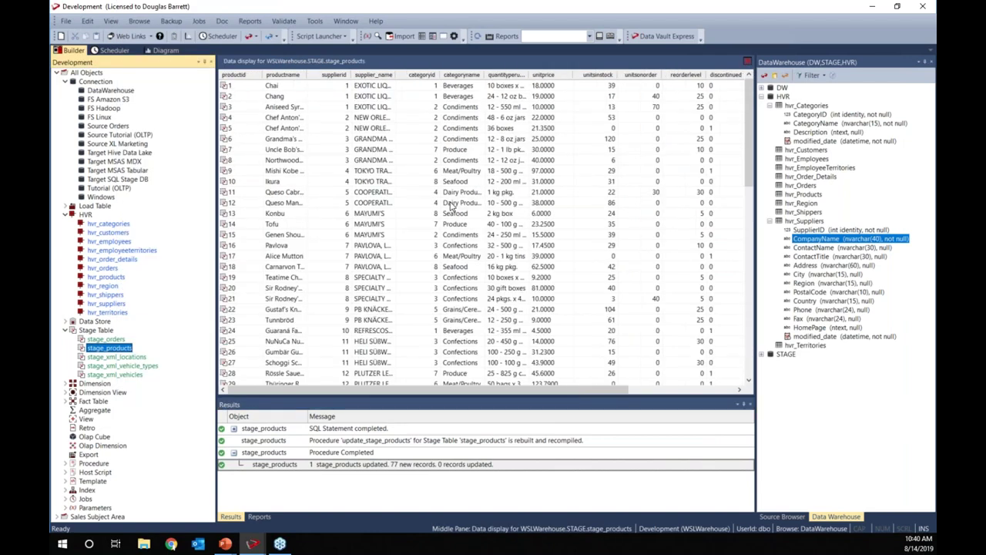
drag(405, 75, 493, 75)
drag(585, 74, 634, 74)
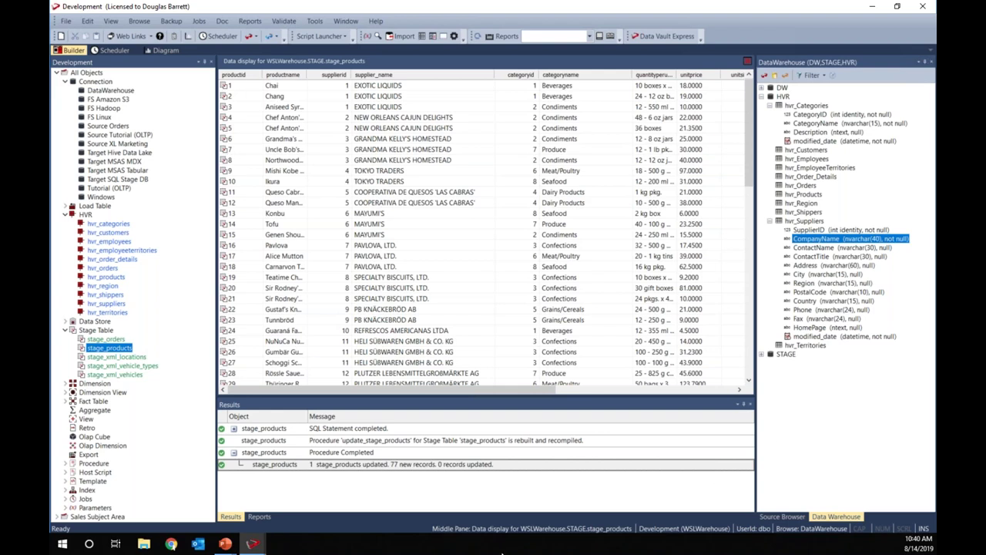
Create the slowly changing dimension dim_products from stage_products with DataWarehouse:DW as the target, keeping its default properties.
click(93, 384)
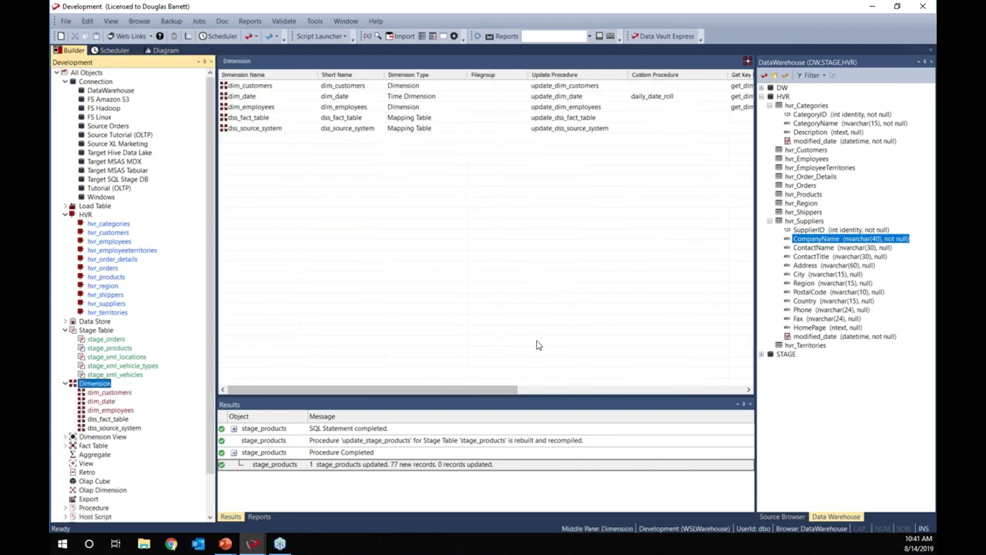
click(823, 75)
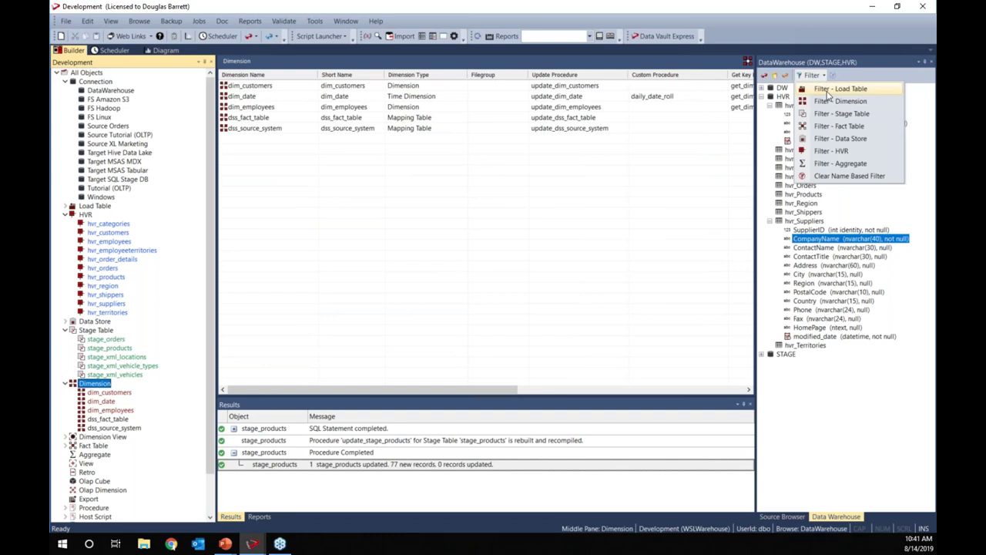
click(828, 114)
click(763, 105)
drag(806, 123, 471, 183)
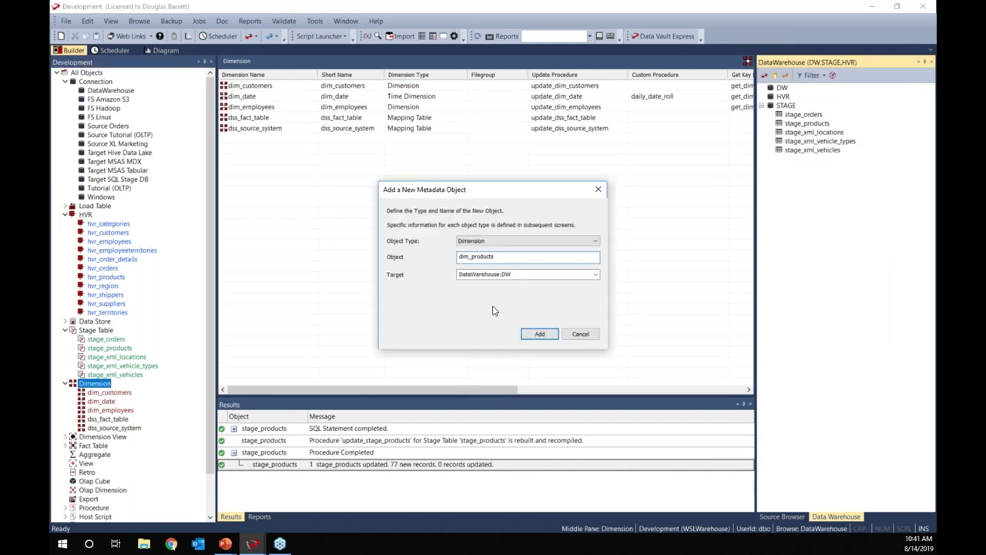
click(540, 336)
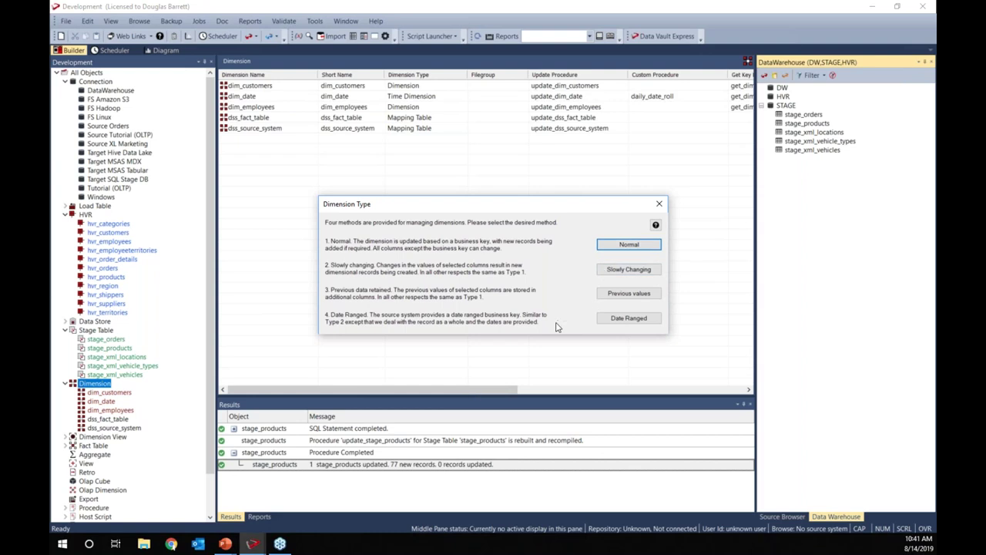
click(634, 272)
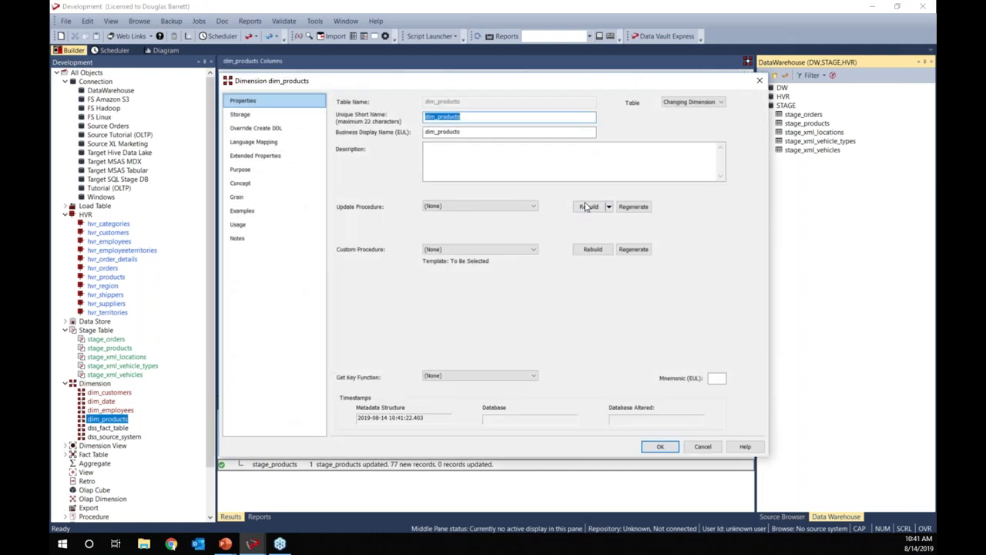
key(Return)
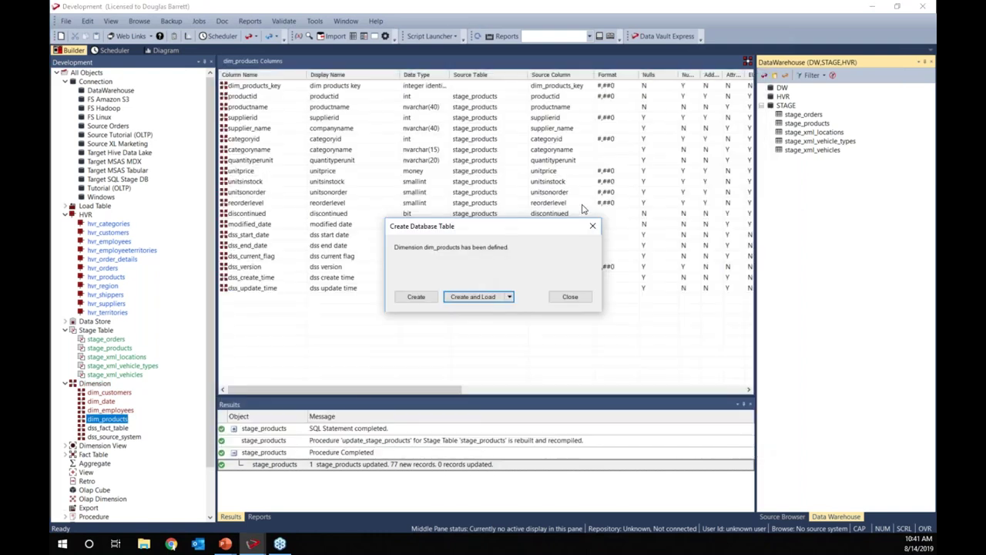
Start creating and loading dim_products with the Set build type and choose productid as the business key column.
click(472, 297)
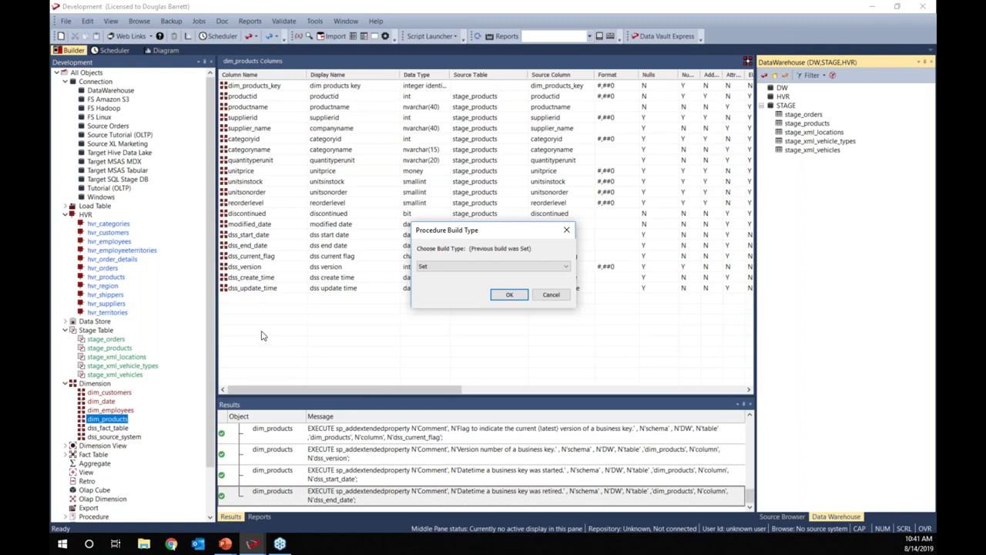
click(508, 295)
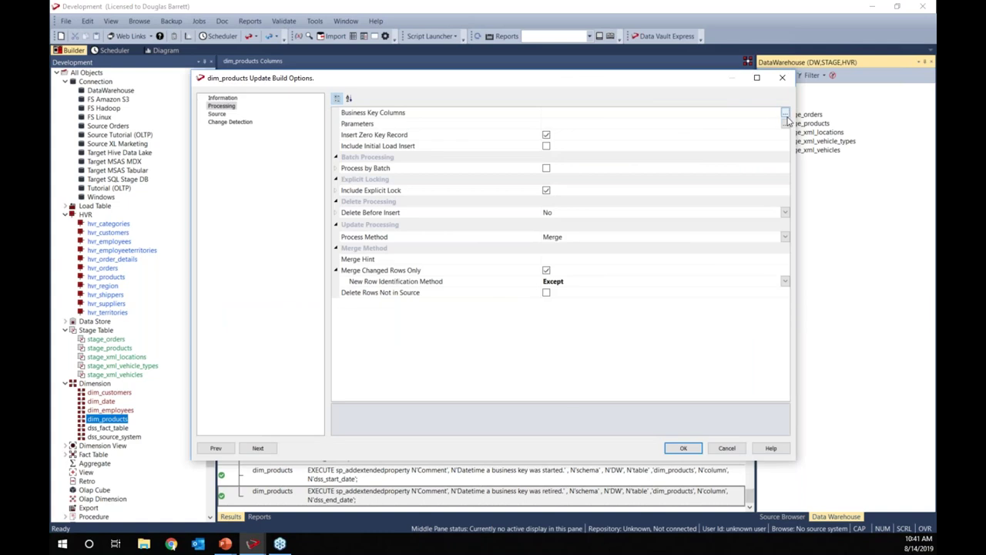
click(787, 113)
click(318, 269)
click(484, 299)
click(600, 451)
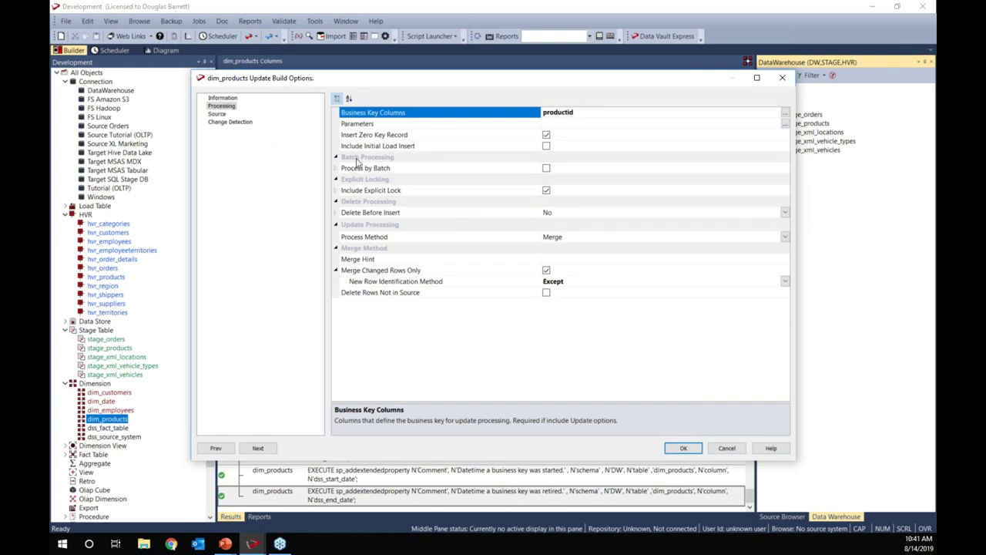
Set productname, supplier_name and categoryname as the change detection fields of dim_products.
click(230, 122)
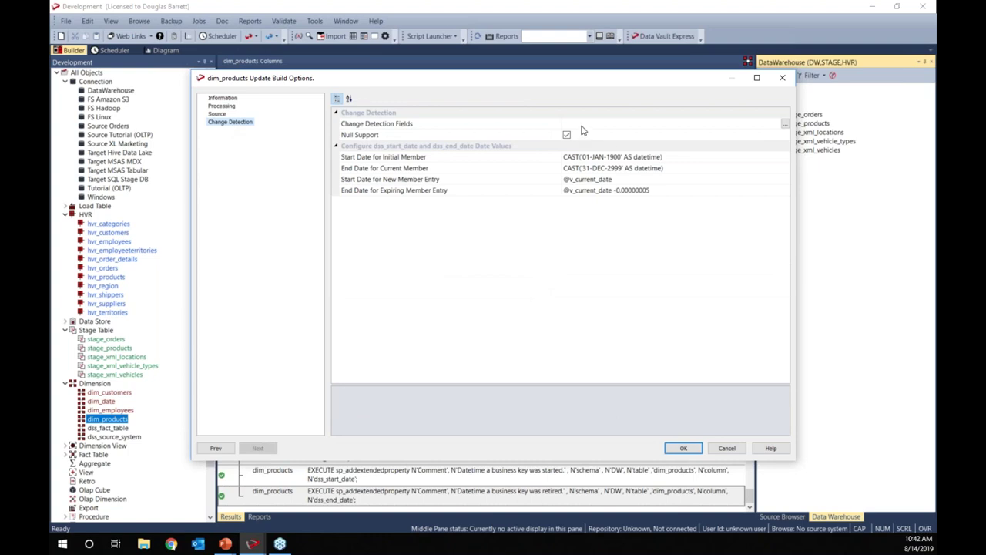
click(786, 126)
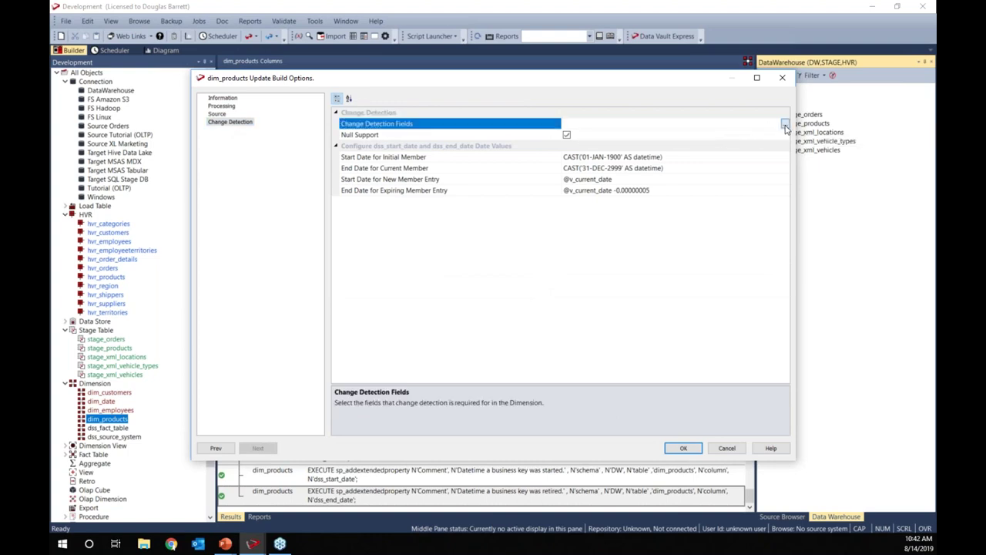
click(785, 125)
double_click(337, 277)
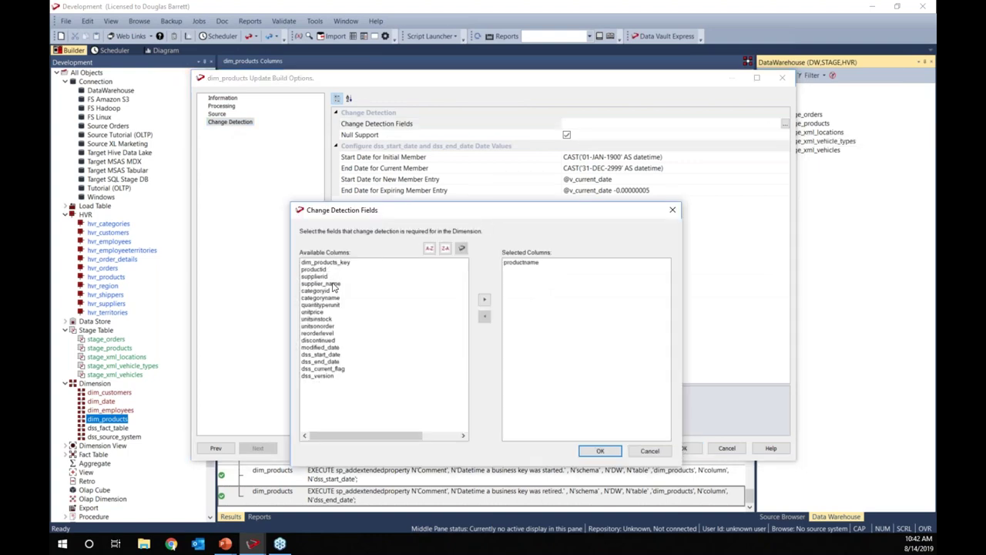
double_click(335, 283)
double_click(333, 292)
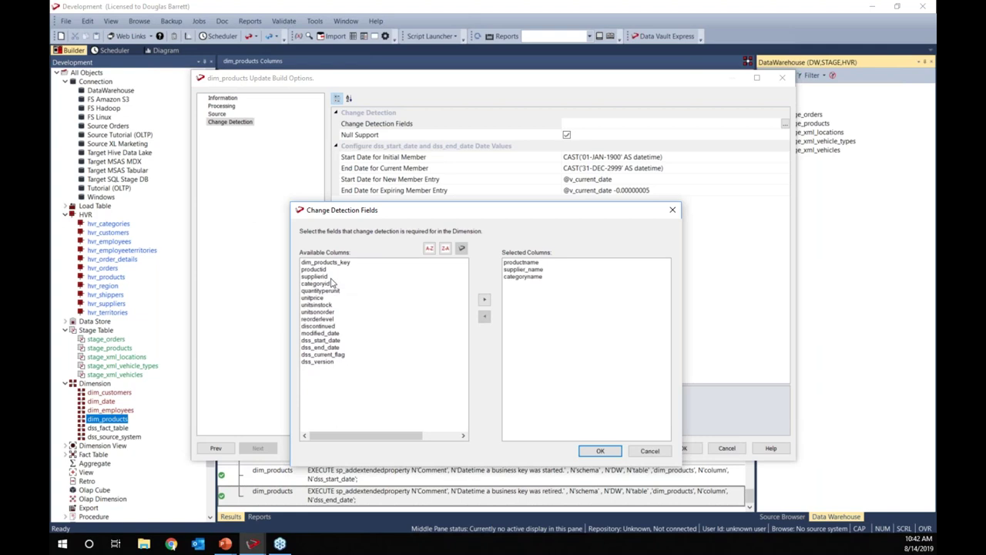
click(599, 451)
Turn off Insert Zero Key Record for dim_products and accept the update build options to load the dimension.
click(238, 107)
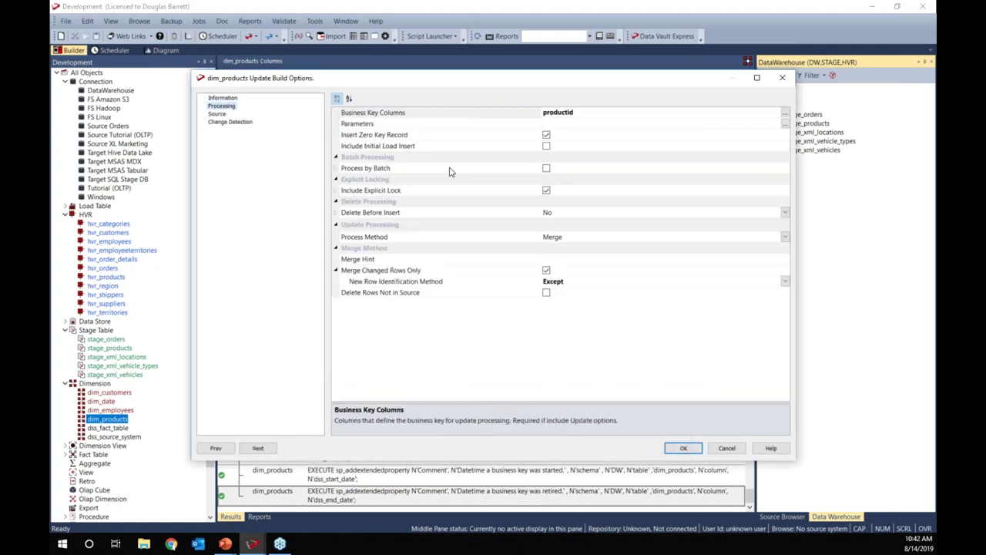
click(546, 136)
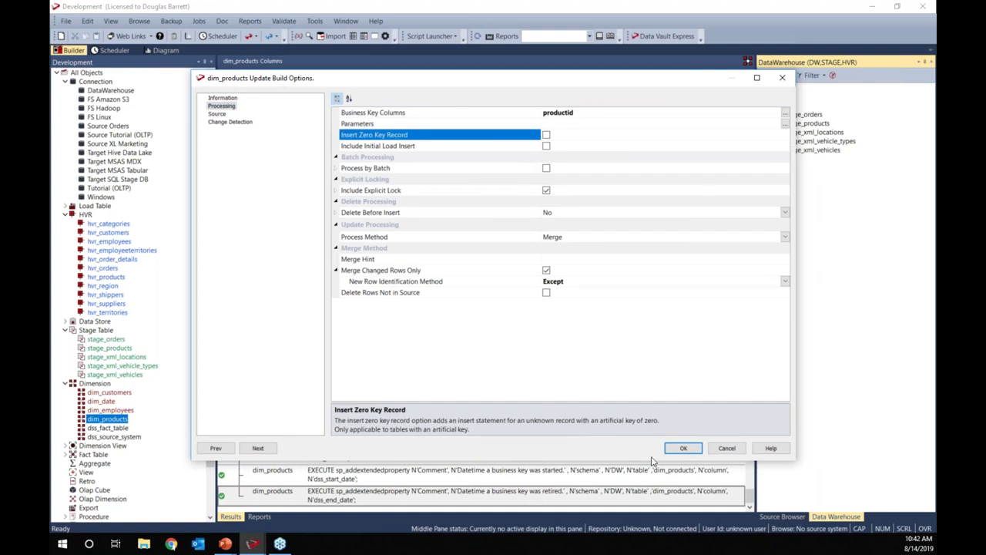
click(683, 448)
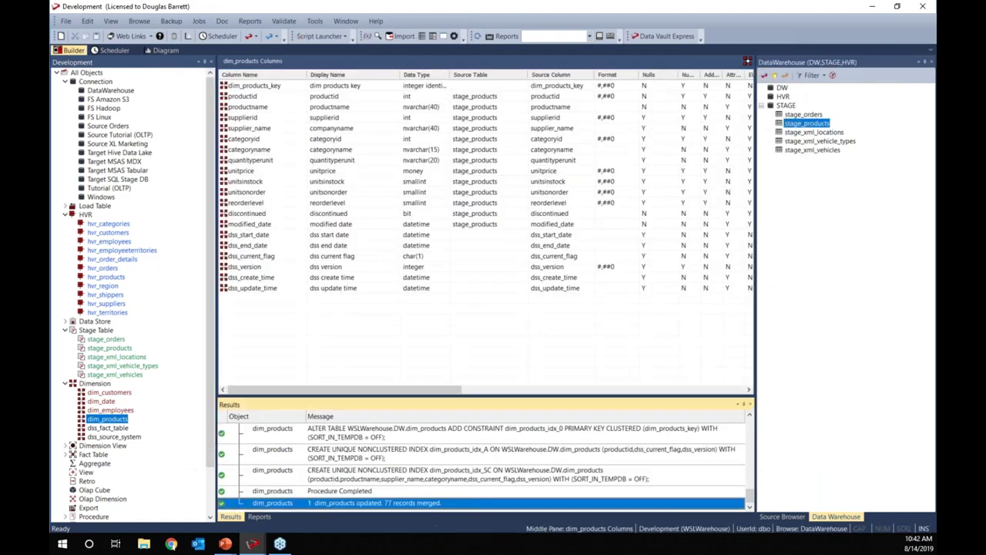
Display the data of dim_products and examine its start date, end date and current flag columns.
right_click(123, 419)
click(231, 93)
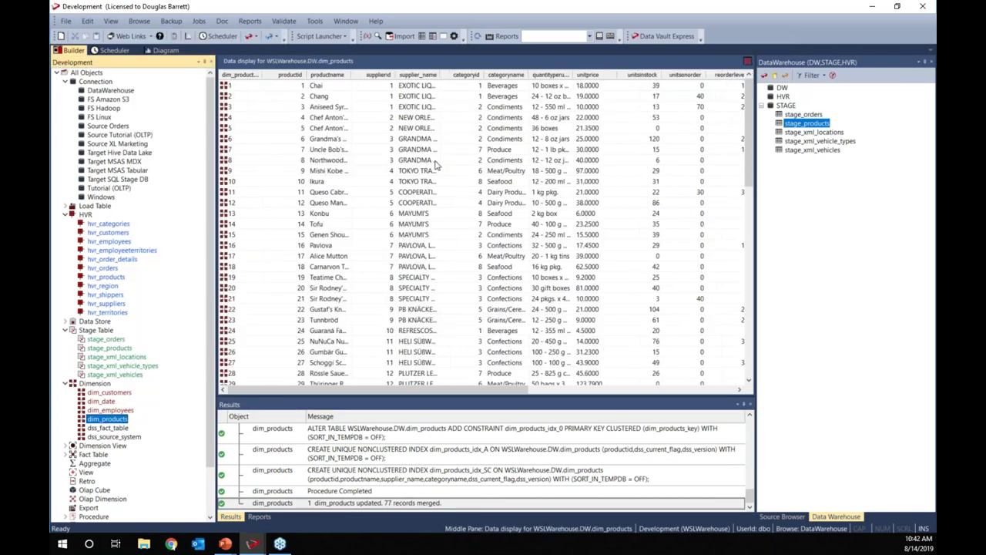
drag(500, 390, 605, 398)
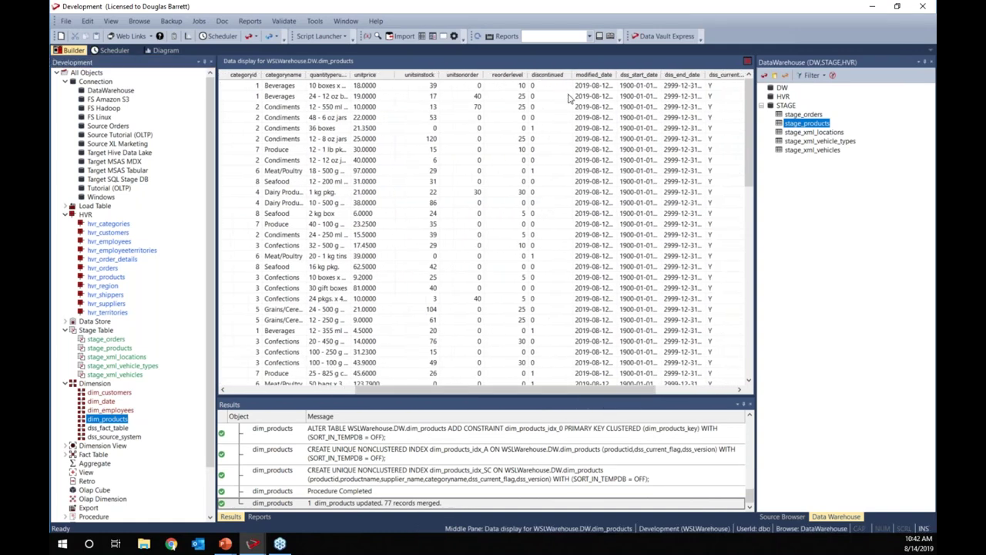
List the columns of dim_products and delete its reorderlevel and unitsonorder columns.
click(114, 418)
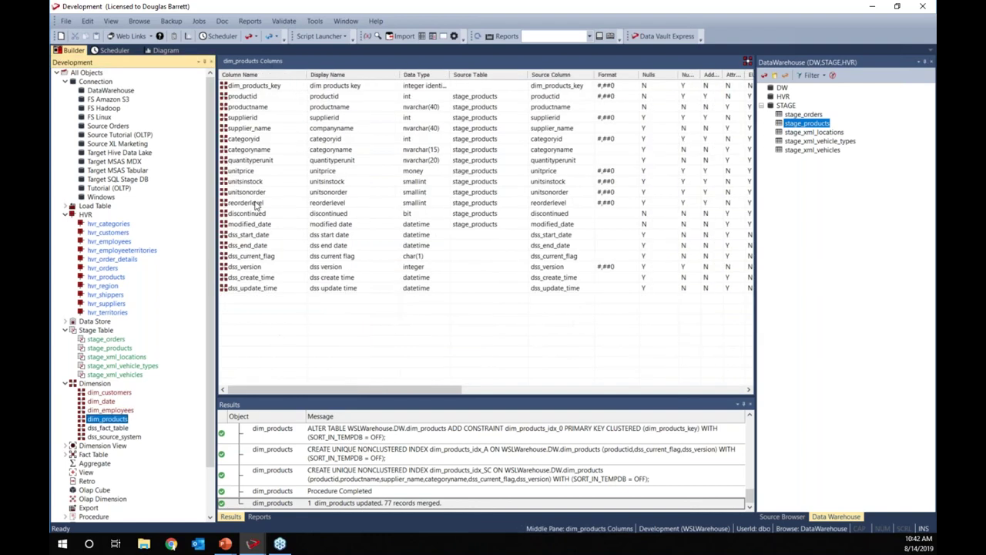
right_click(253, 205)
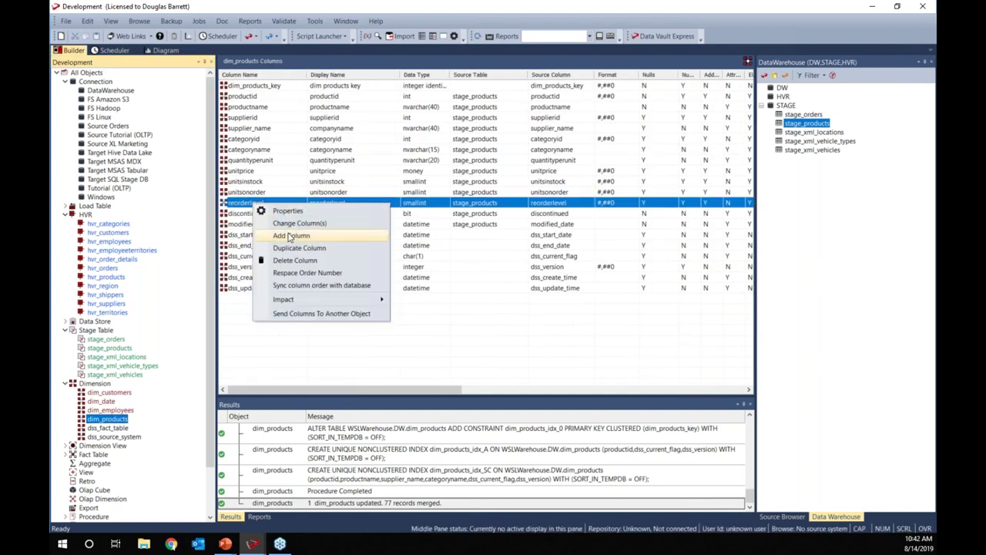
click(275, 259)
click(482, 297)
right_click(260, 192)
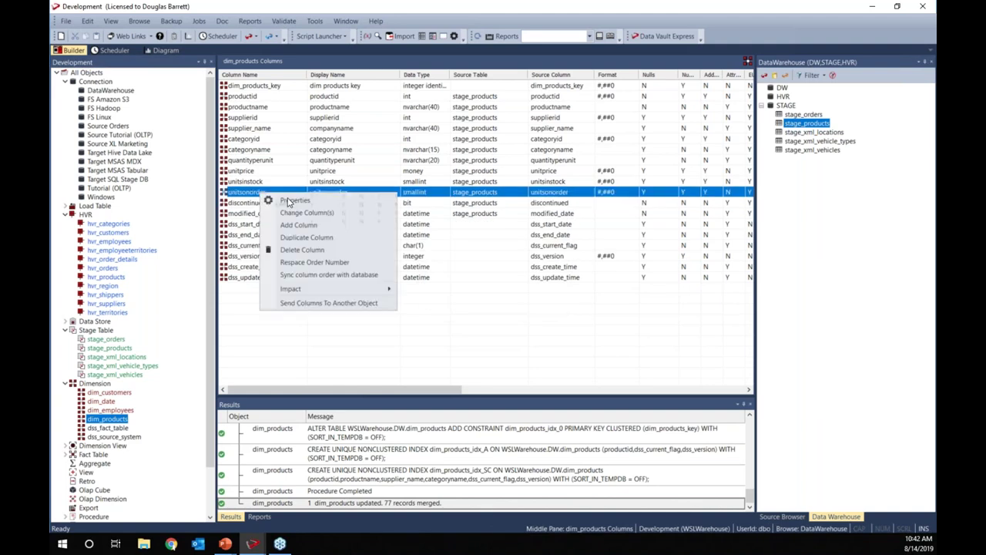
click(302, 251)
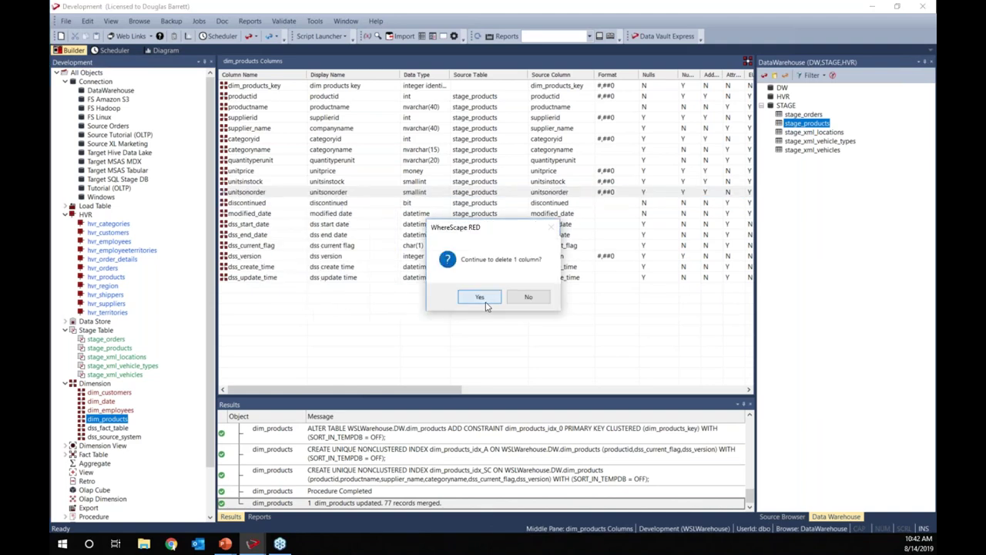
click(482, 298)
Delete the unitsinstock column from dim_products.
right_click(260, 191)
click(287, 192)
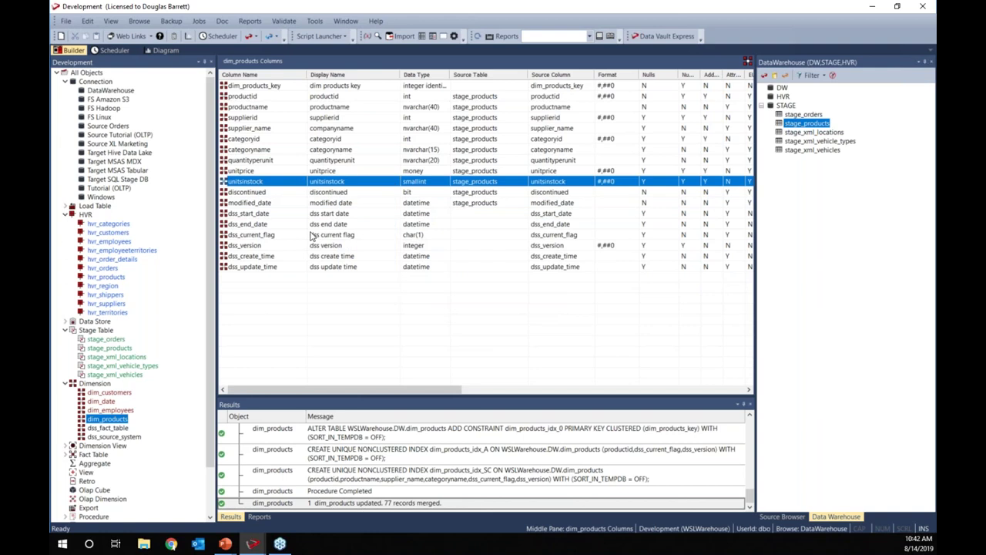
click(726, 446)
right_click(274, 183)
click(308, 238)
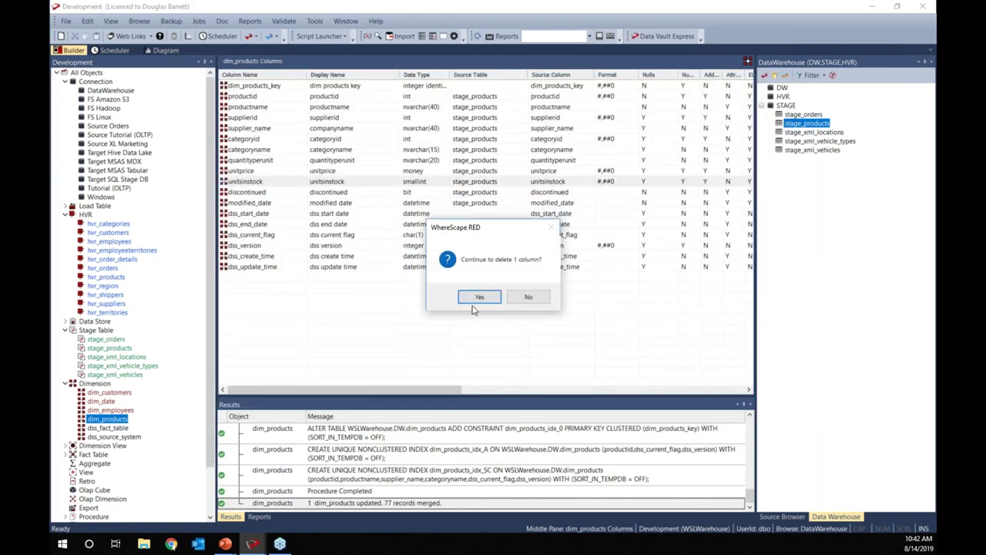
click(478, 297)
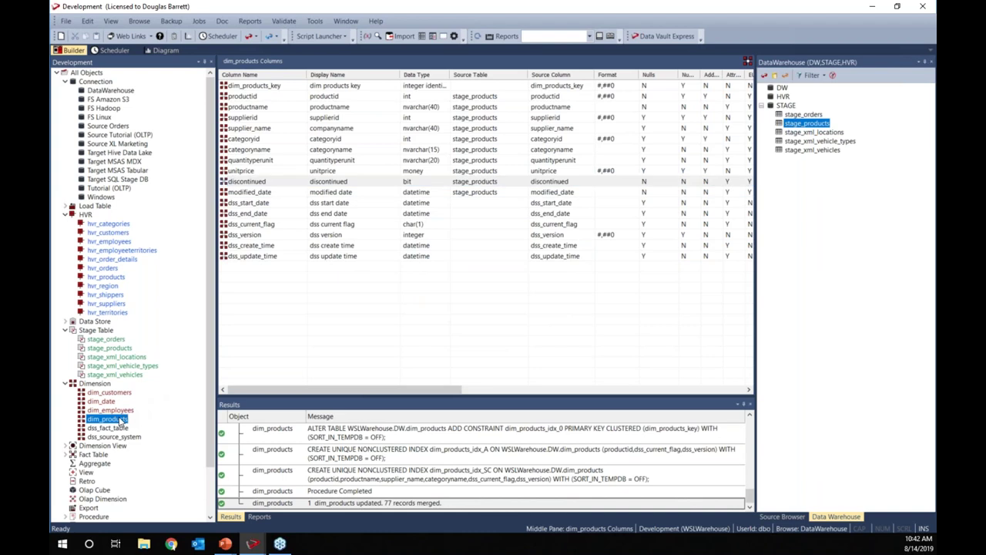
Recreate dim_products, regenerating and executing its update procedure, and widen the start and end date columns in its data display.
right_click(120, 419)
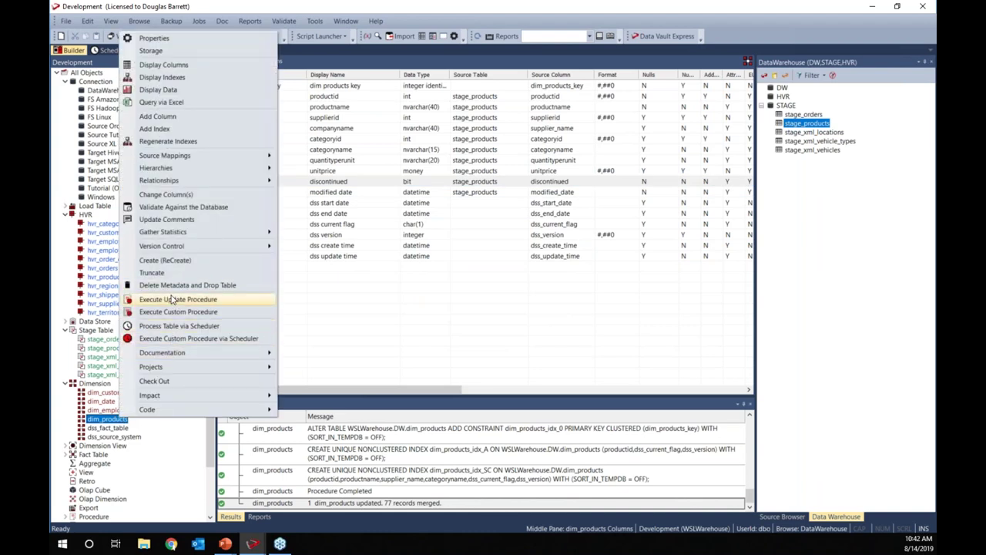
click(170, 261)
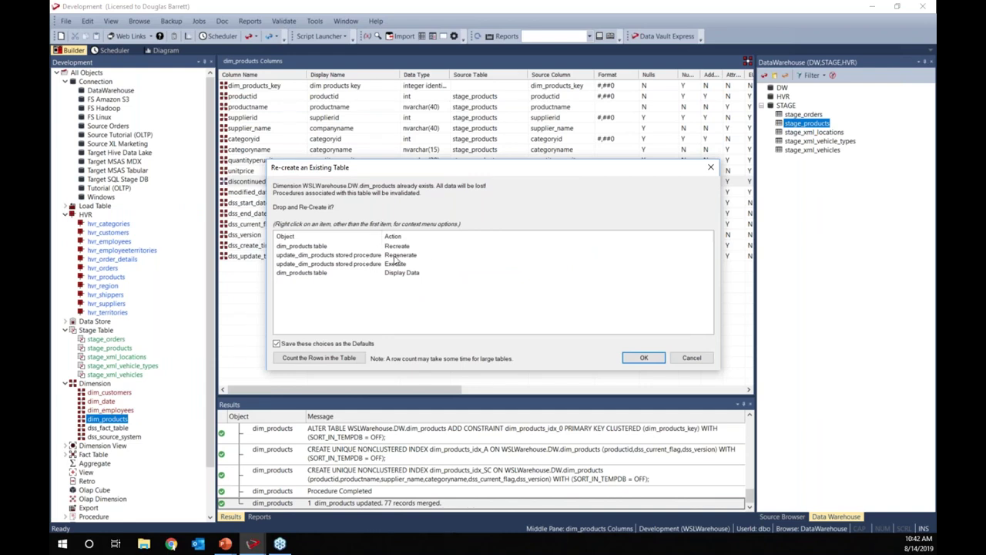
click(644, 358)
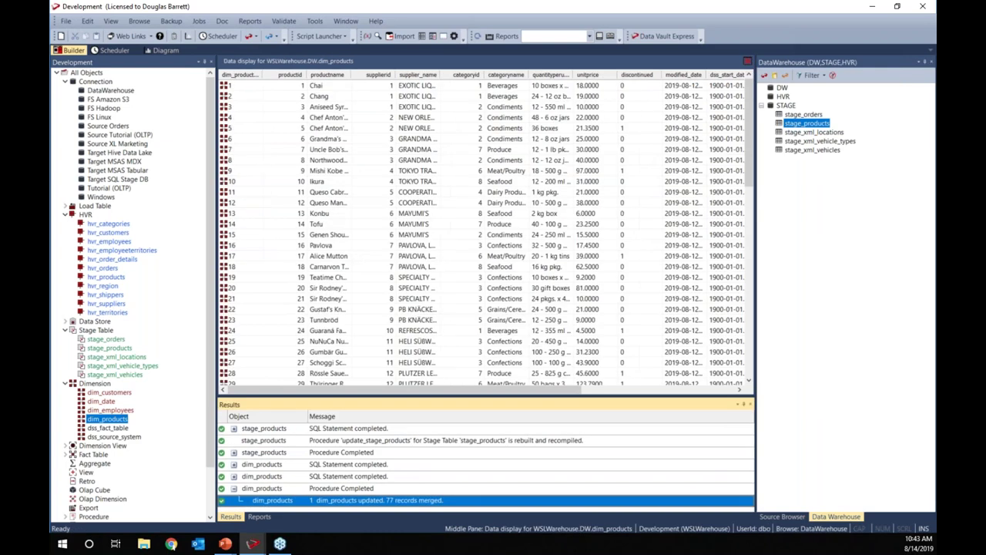
drag(485, 390, 575, 390)
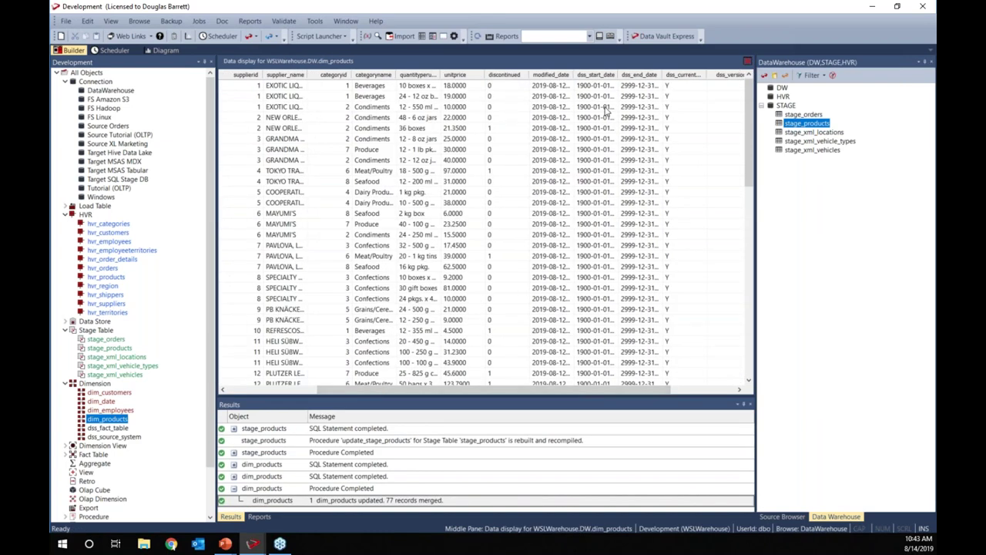
drag(616, 74, 710, 74)
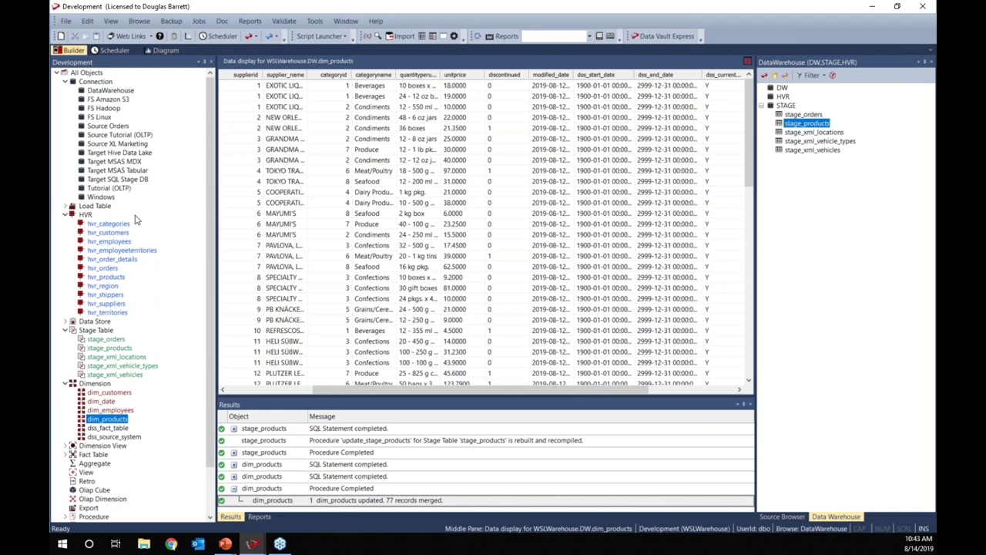
Show the impact diagram tracing dim_products back to its source tables and enlarge it.
right_click(121, 422)
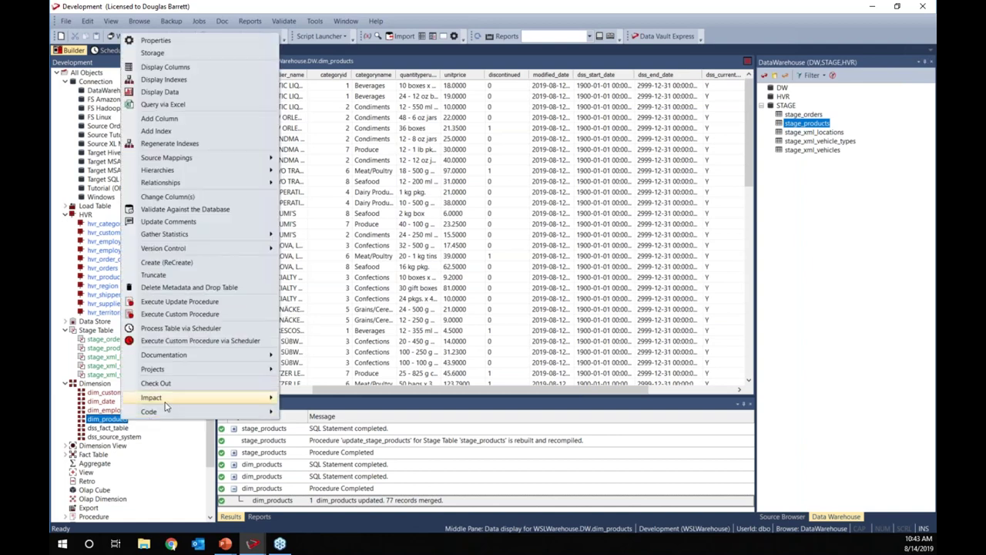
mouse_move(202, 400)
click(325, 425)
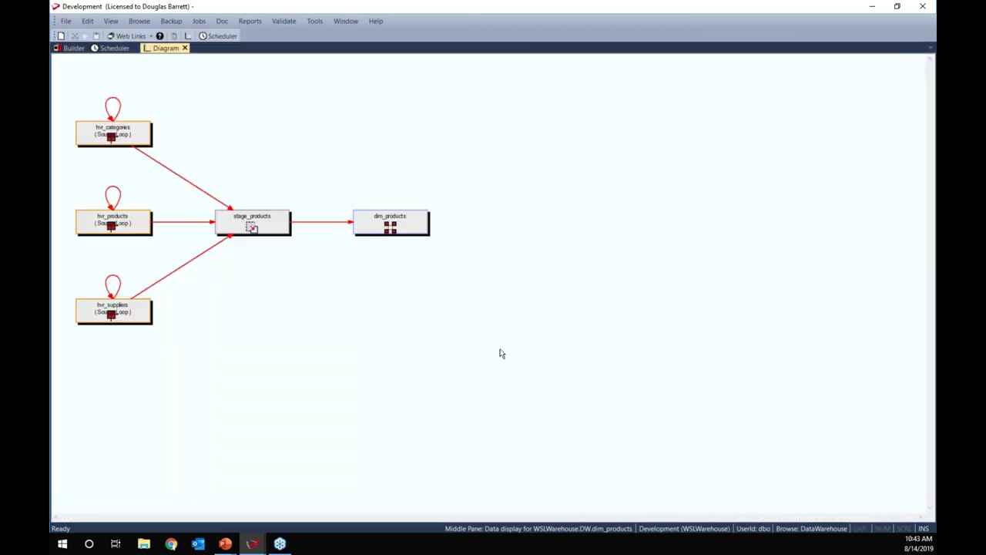
click(191, 36)
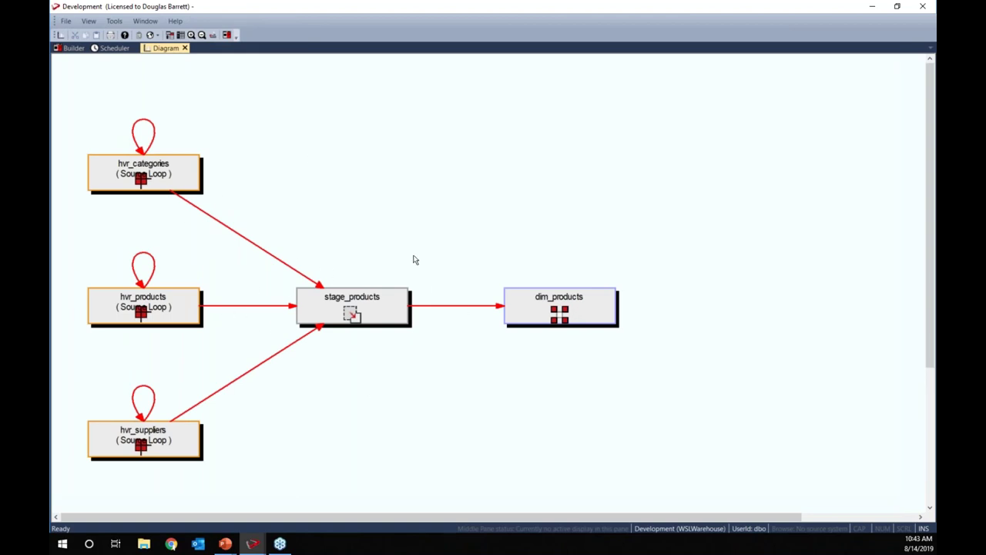
Open the update_stage_products procedure from the diagram, examine its insert statement and UPPER transformation, and close it.
double_click(340, 310)
click(555, 208)
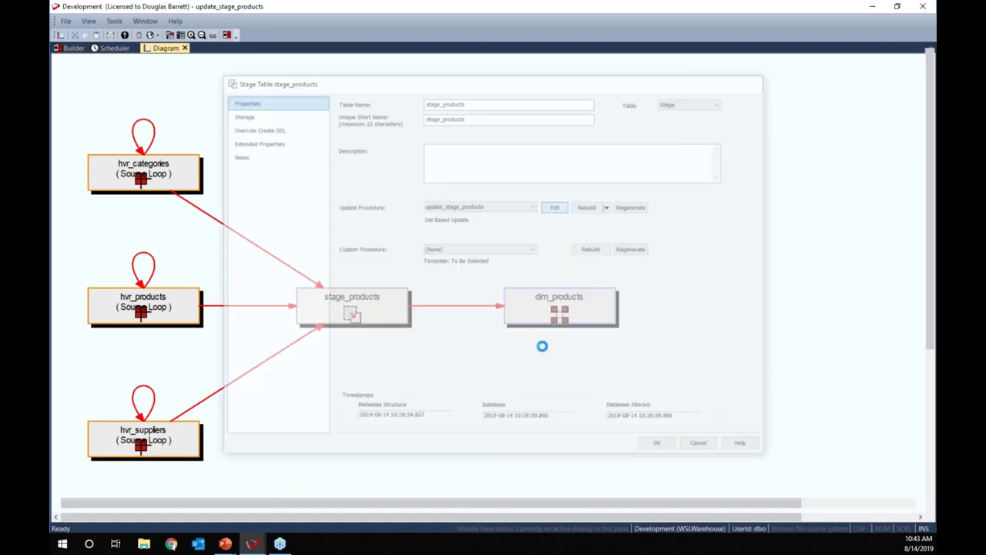
scroll(476, 326, down, 13)
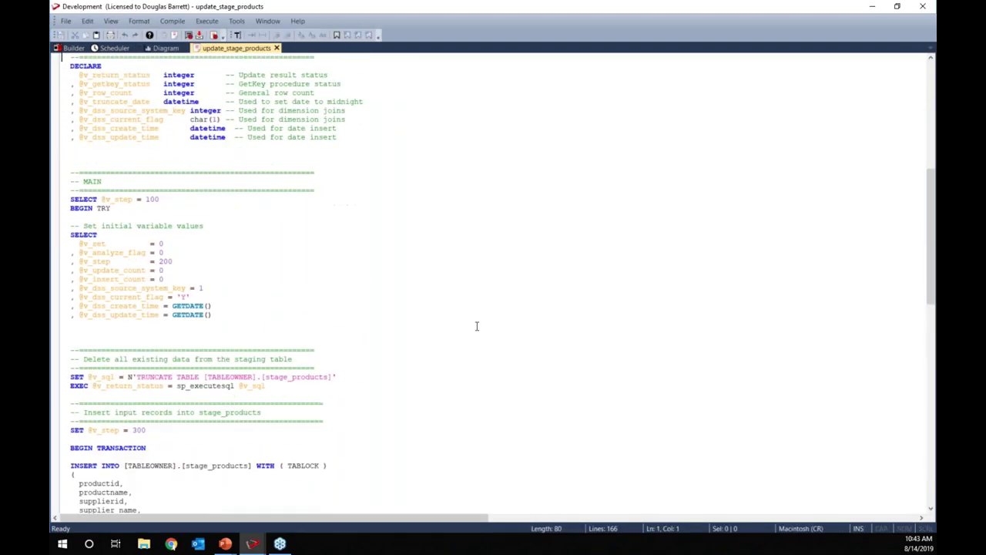
scroll(476, 326, down, 11)
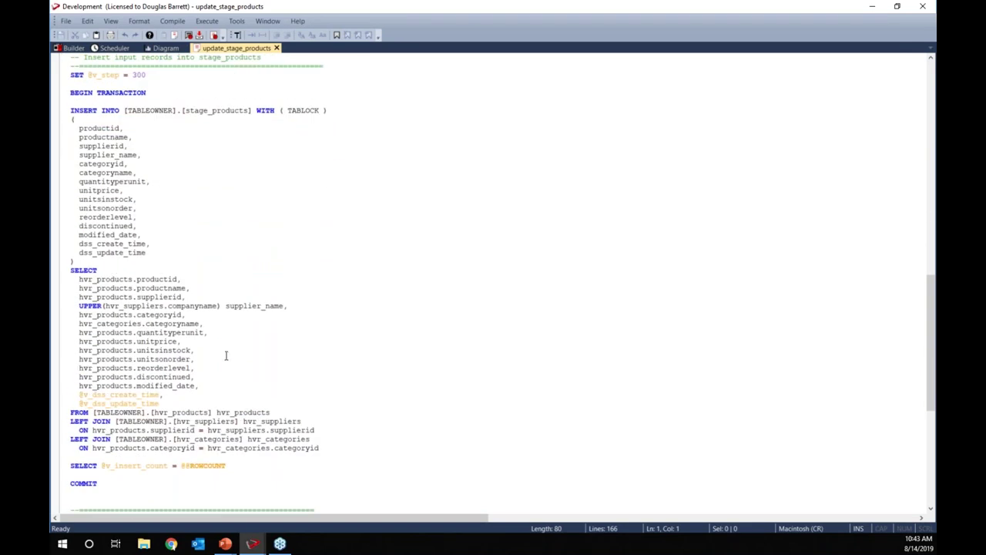
double_click(80, 306)
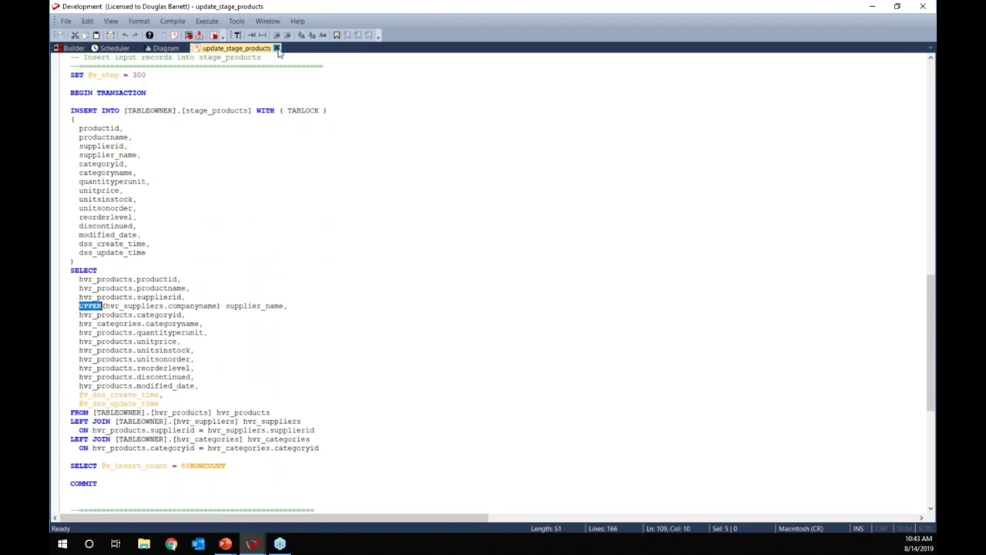
click(276, 48)
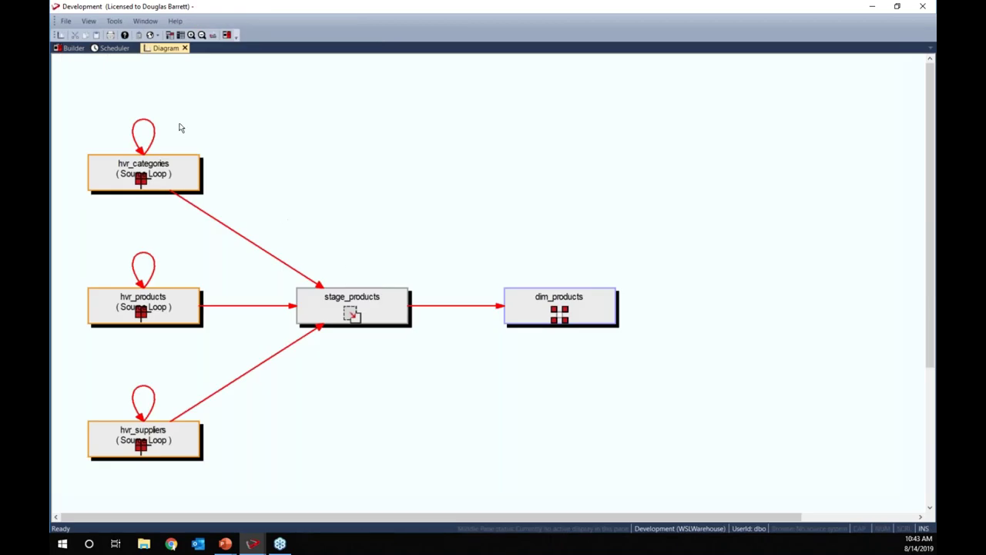
Create the data warehouse documentation for all objects in the Documents\WhereScape folder.
click(70, 47)
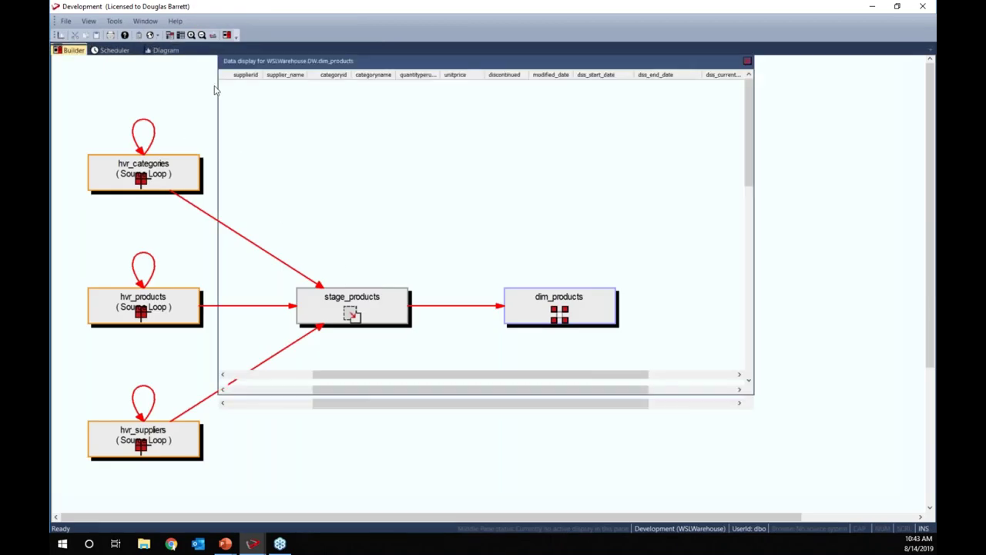
click(223, 22)
click(251, 34)
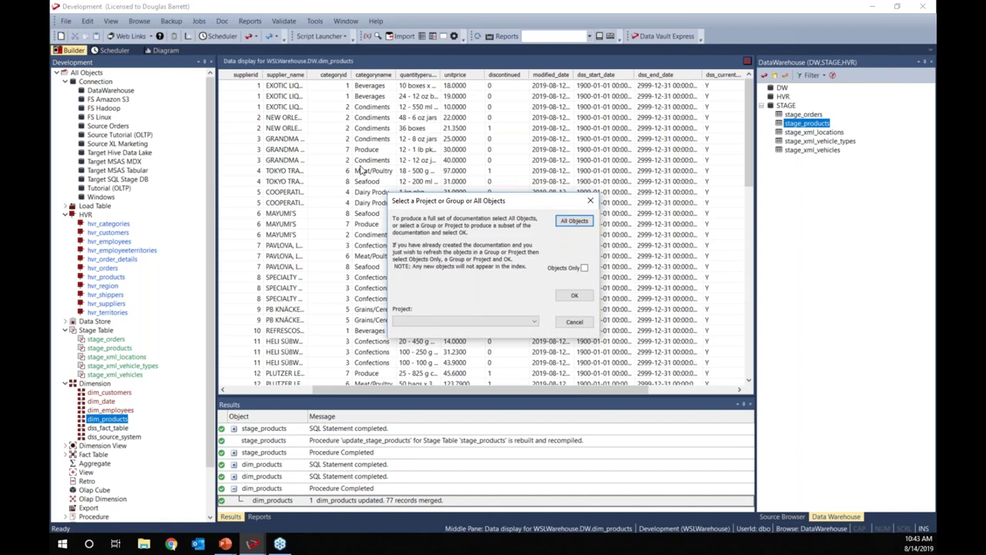
click(573, 221)
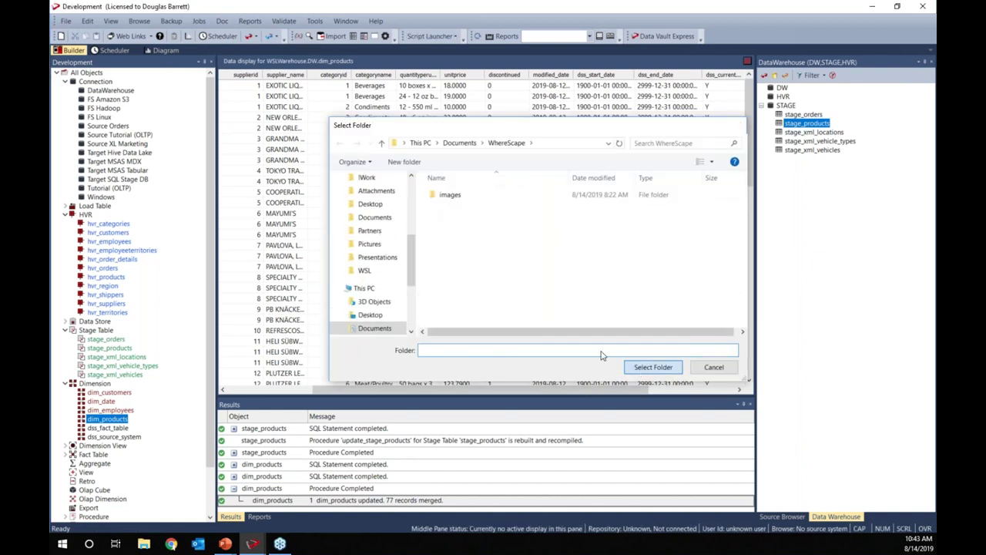
click(654, 367)
click(630, 174)
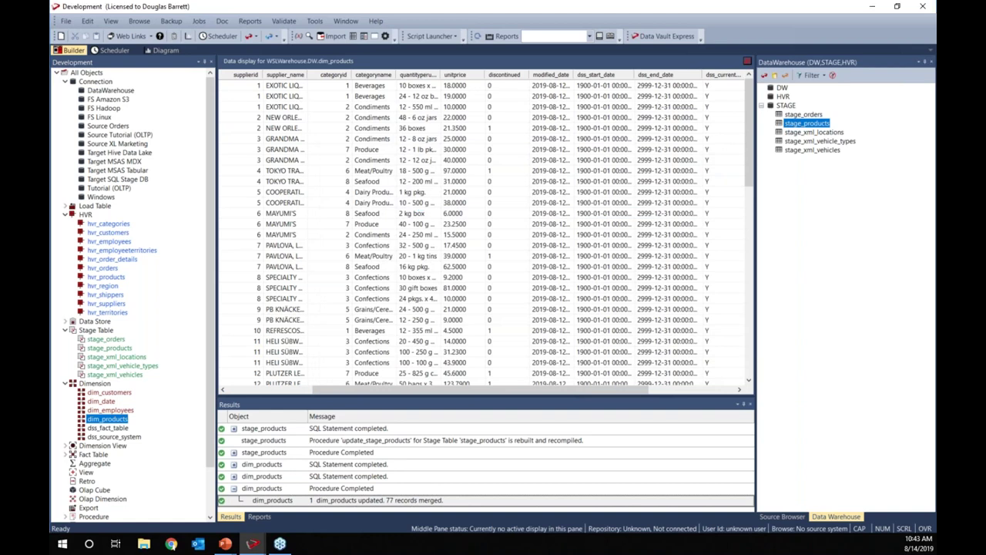
Open the generated documentation in the browser and list all objects in the user documentation.
click(221, 21)
click(277, 60)
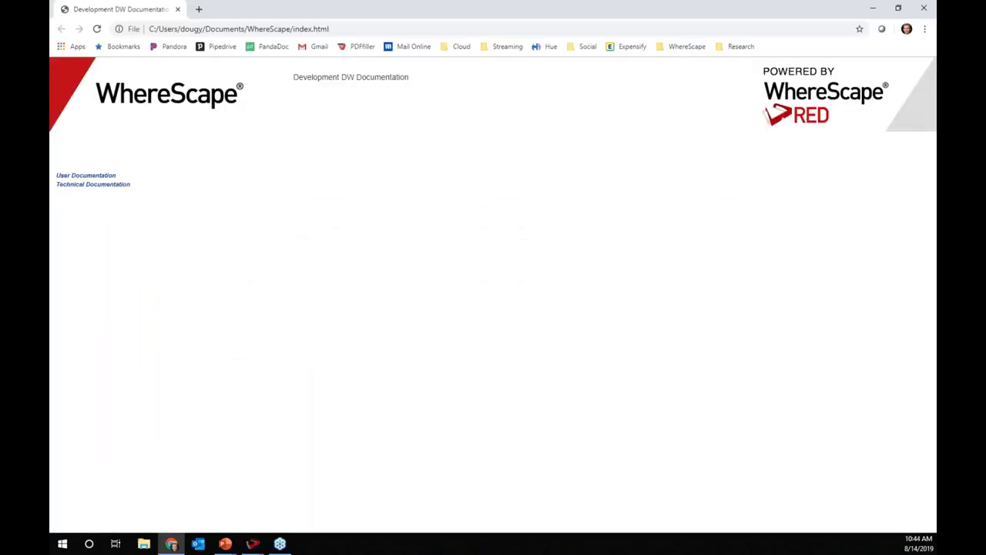
click(95, 176)
click(101, 163)
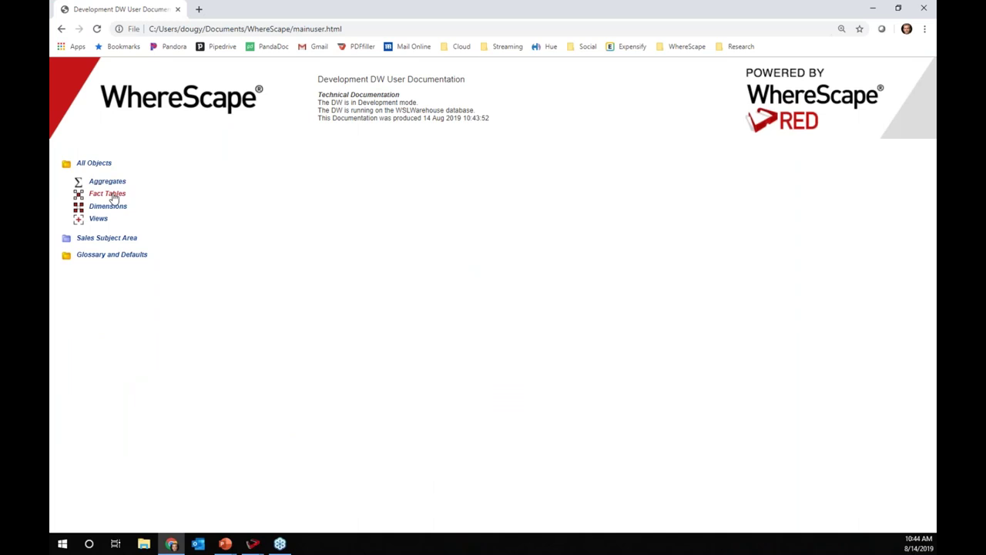
Open the fact_orders page under the fact tables and examine its schema diagram and column comments.
click(114, 196)
click(121, 207)
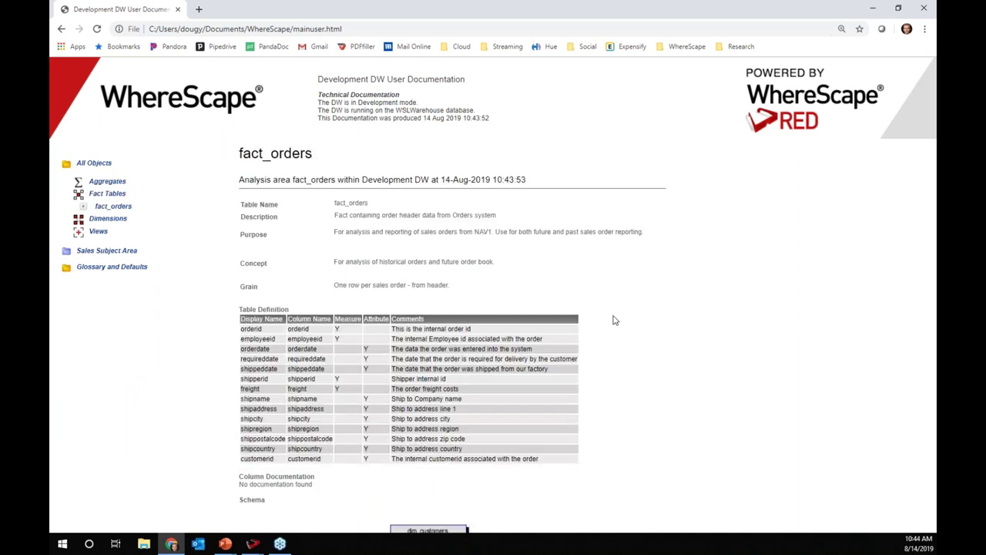
scroll(671, 343, down, 5)
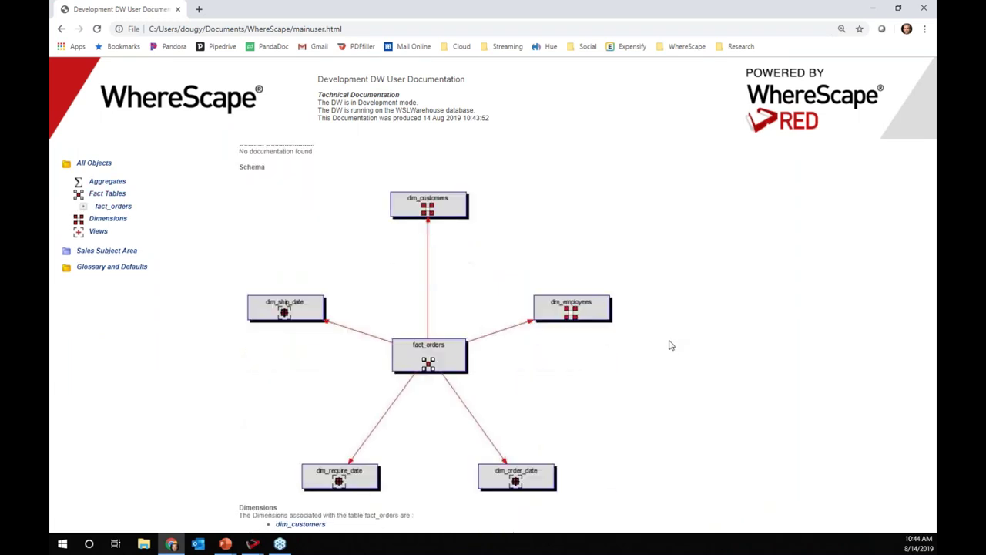
scroll(671, 347, down, 2)
scroll(670, 347, up, 2)
scroll(670, 346, up, 3)
drag(394, 257, 493, 259)
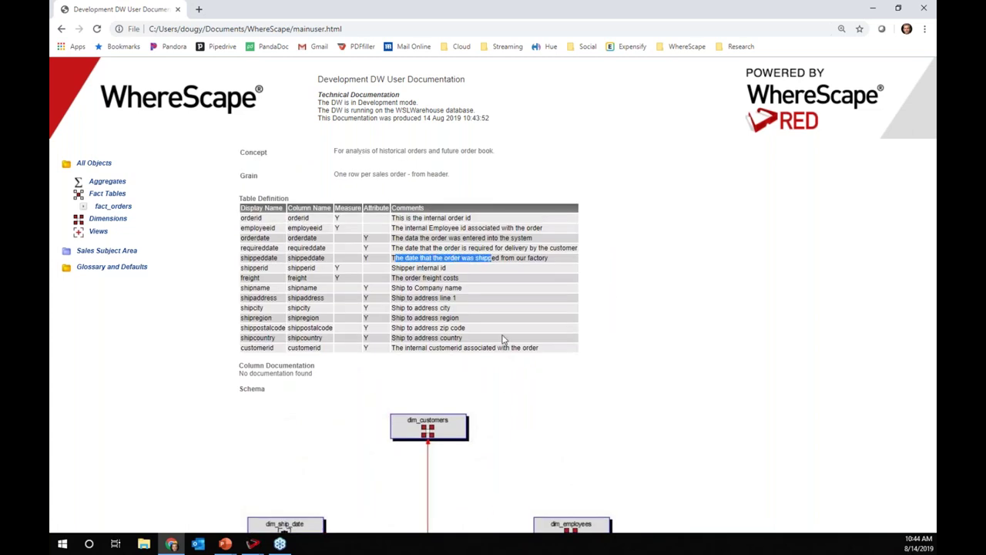
Open the dim_products page under the dimensions in the user documentation.
click(115, 219)
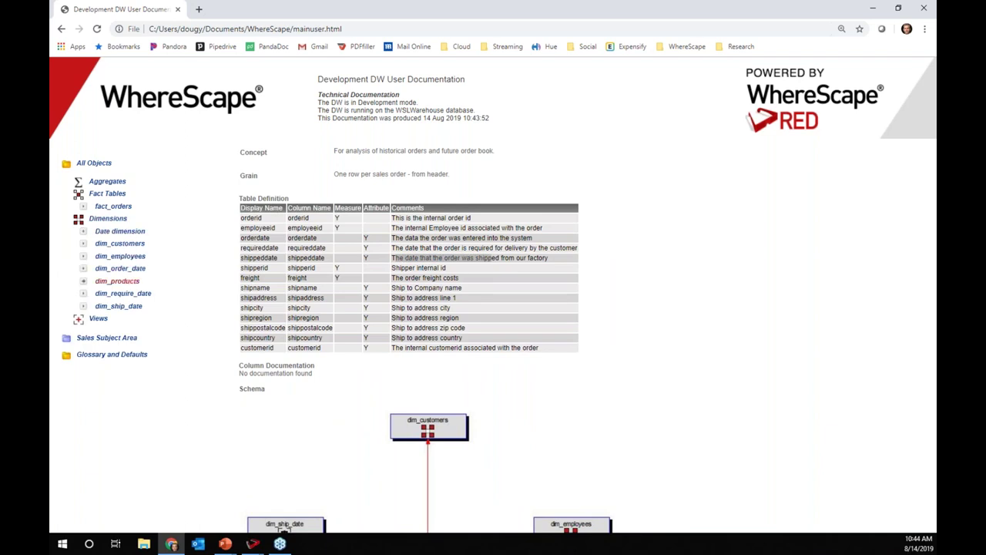
click(126, 281)
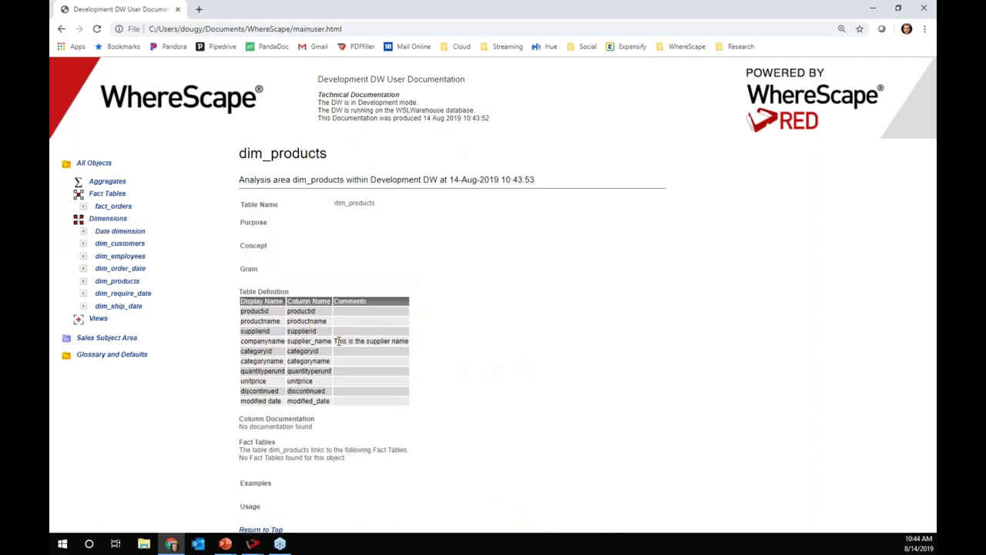